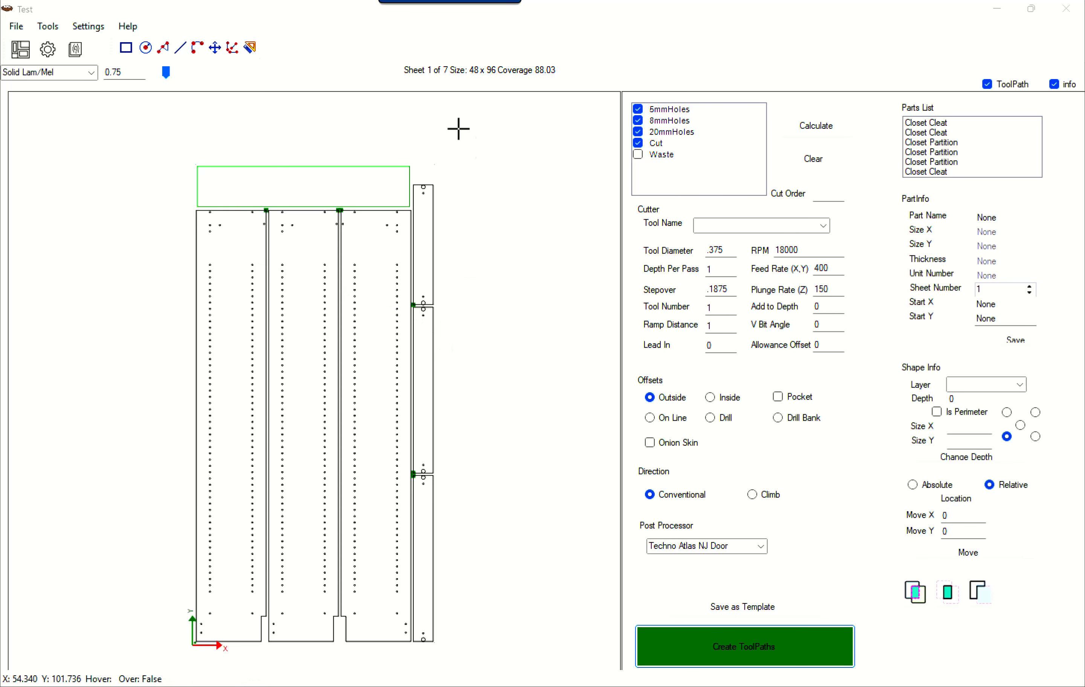
Delete the middle and rightmost closet partitions from sheet 3.
click(379, 479)
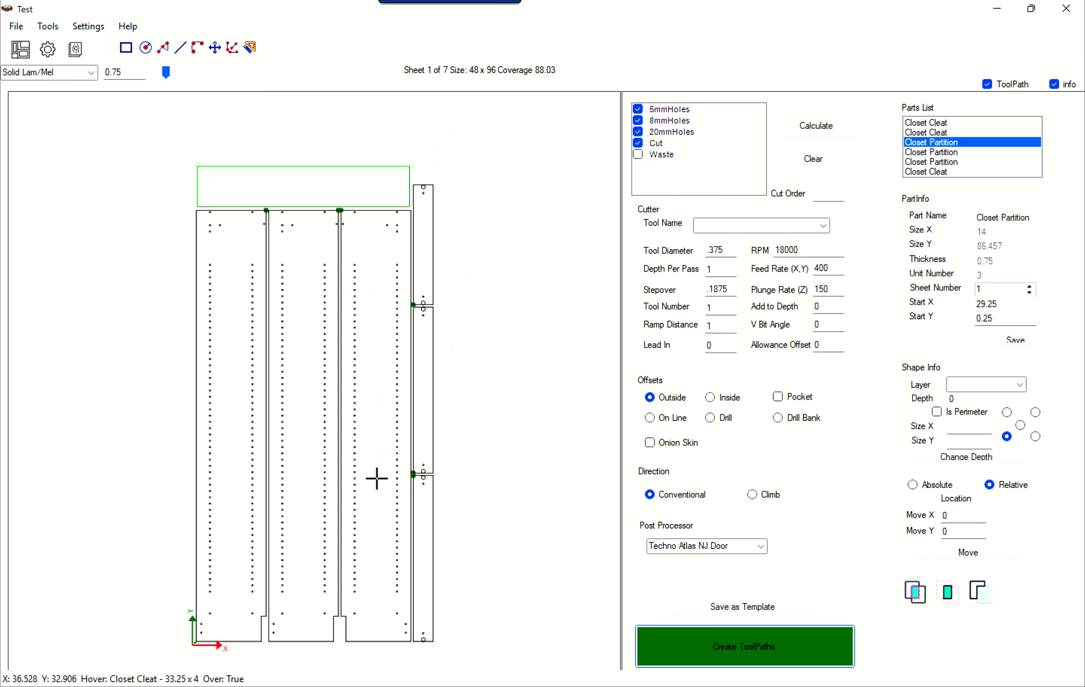
click(313, 477)
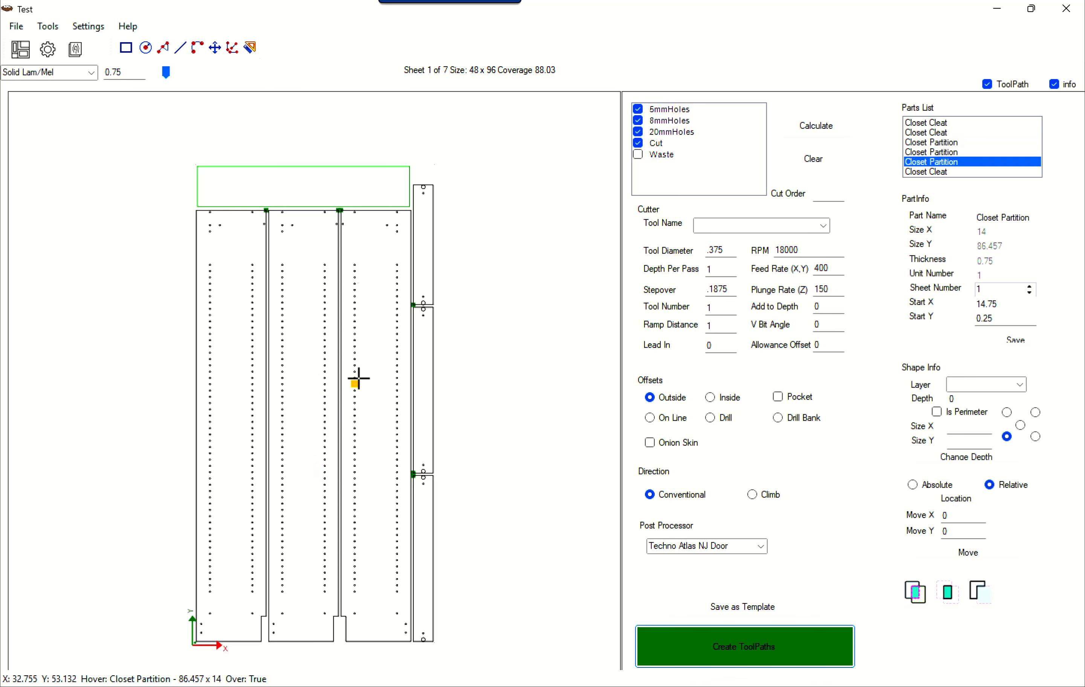
click(166, 73)
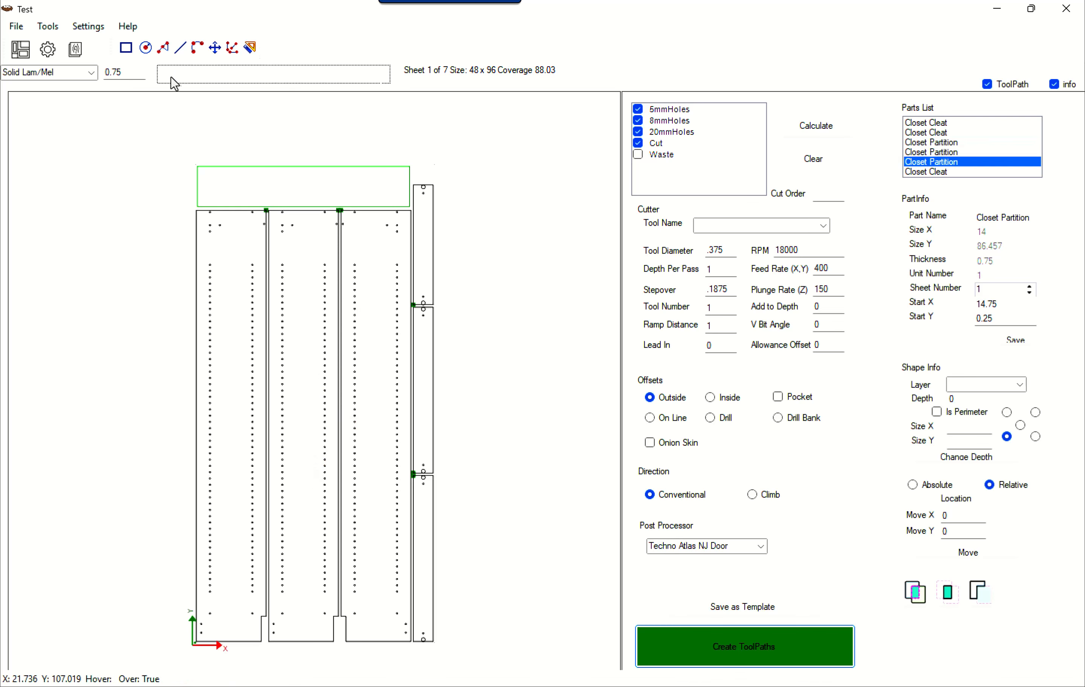
drag(170, 77, 221, 82)
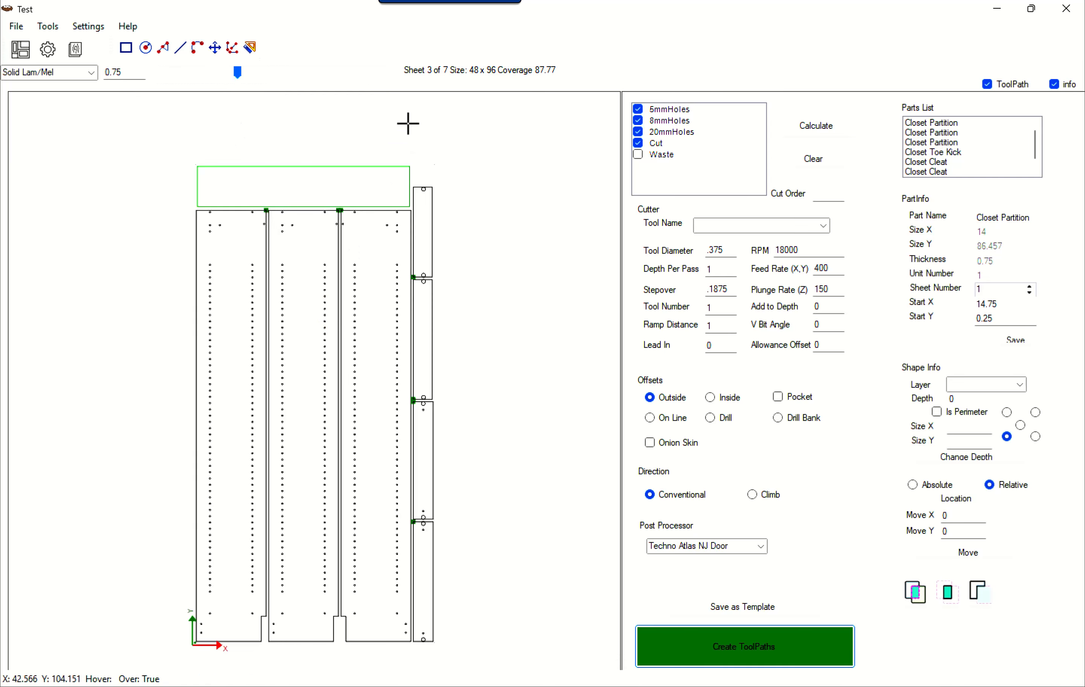
right_click(377, 365)
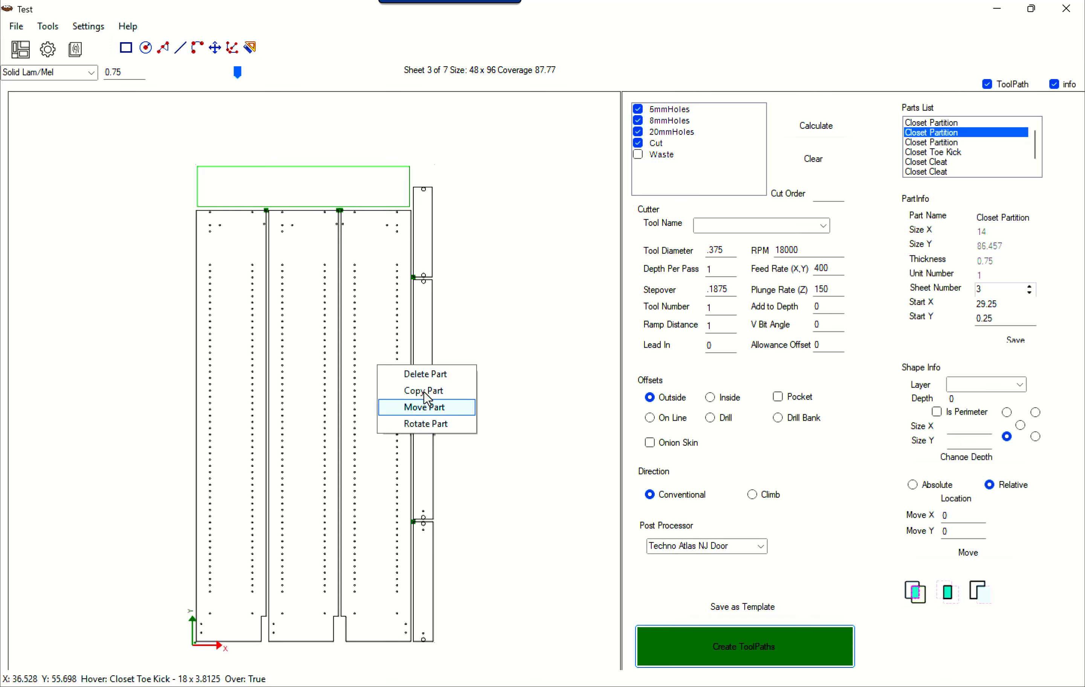
click(420, 374)
right_click(307, 341)
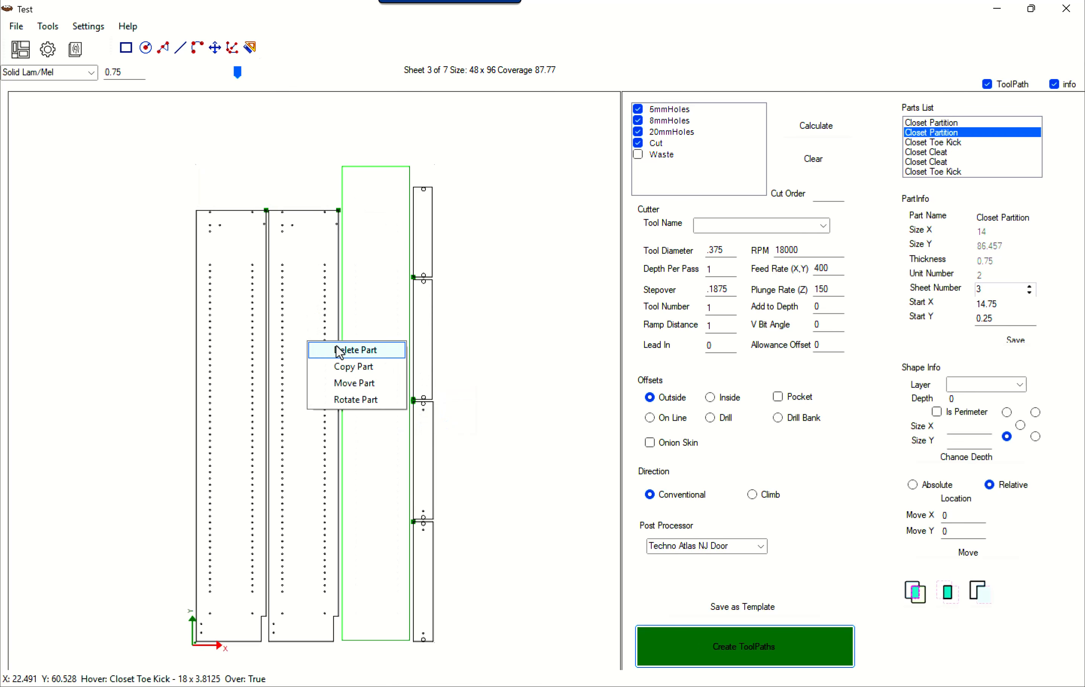
click(341, 350)
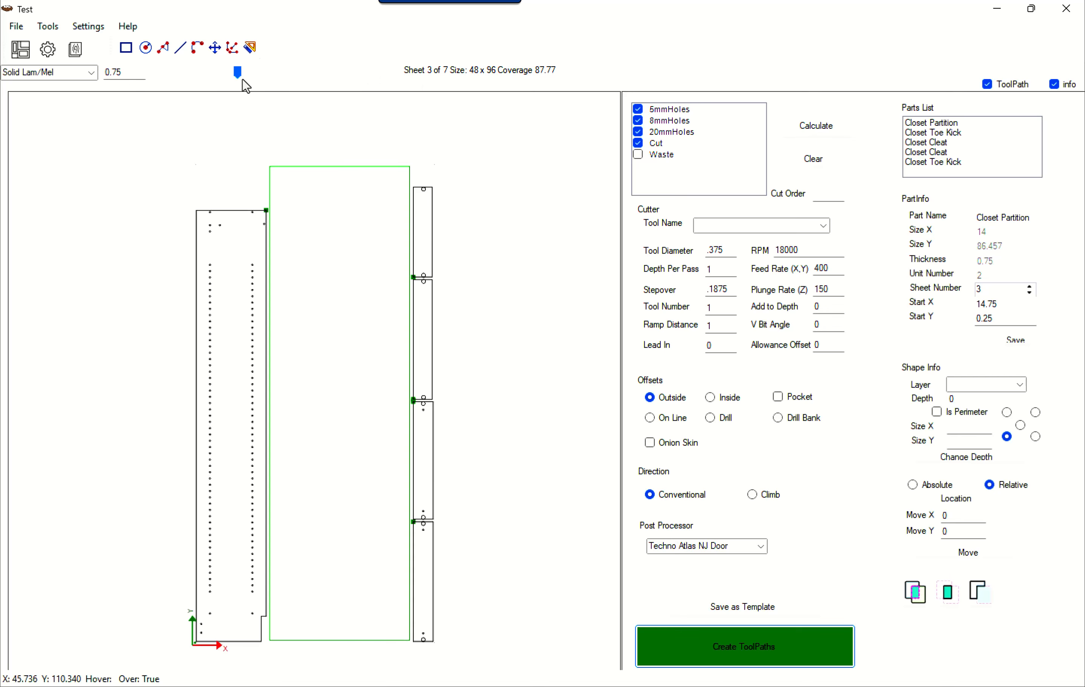
On sheet 1, move the middle and rightmost closet partitions off the sheet into the empty space beside it.
drag(237, 74, 162, 84)
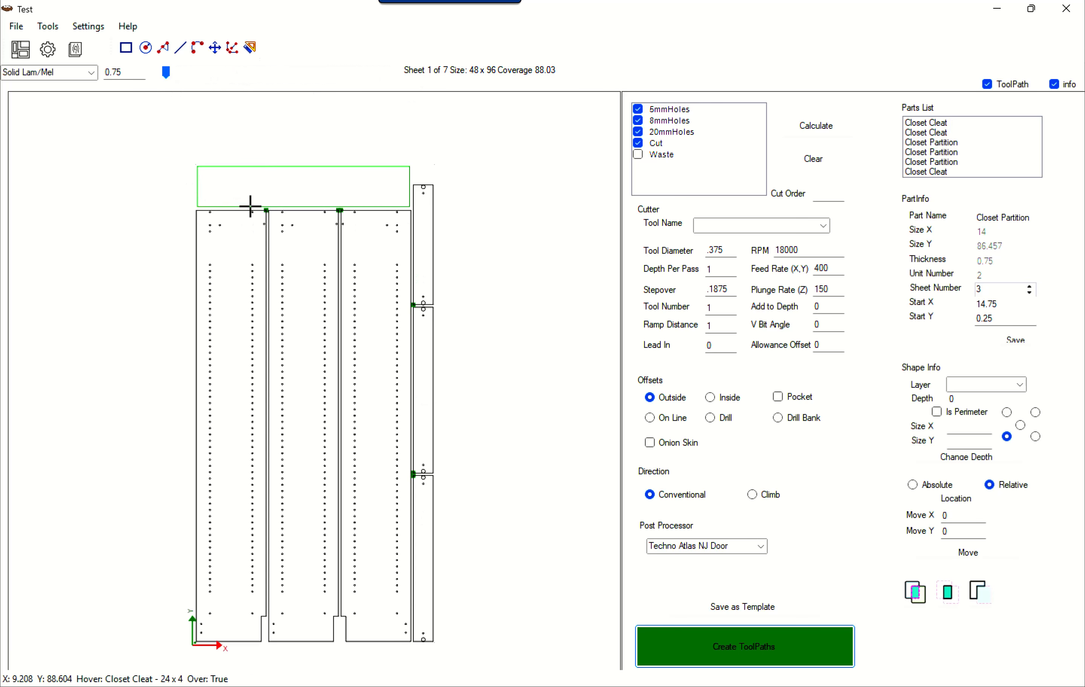
middle_drag(492, 417, 371, 384)
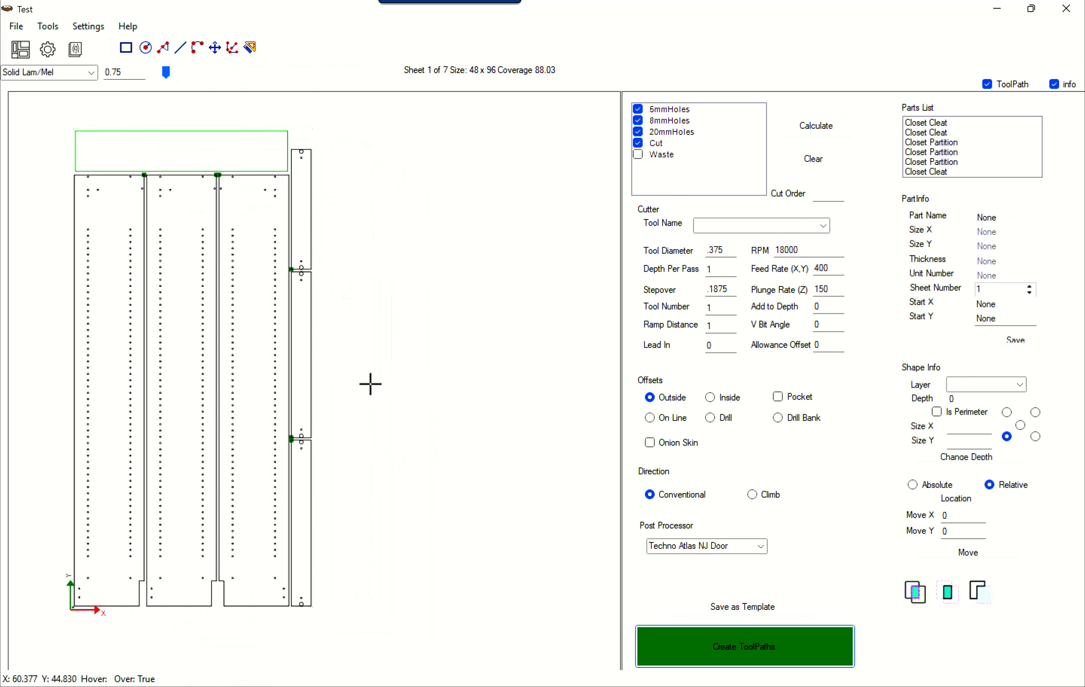
click(249, 411)
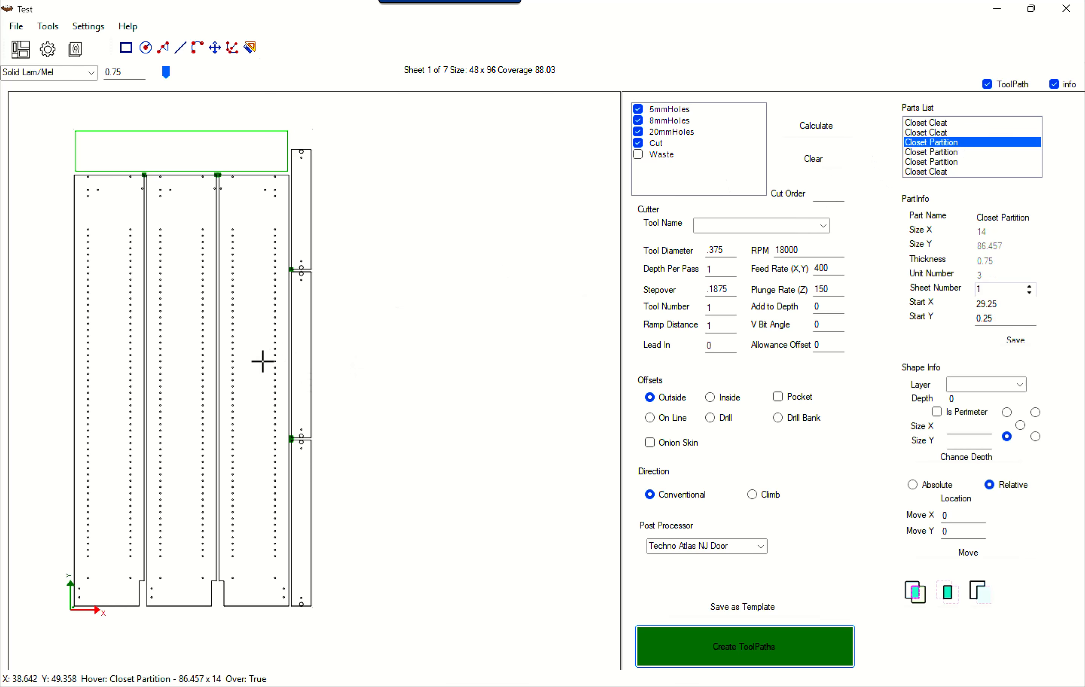
drag(263, 362, 393, 370)
drag(195, 414, 508, 417)
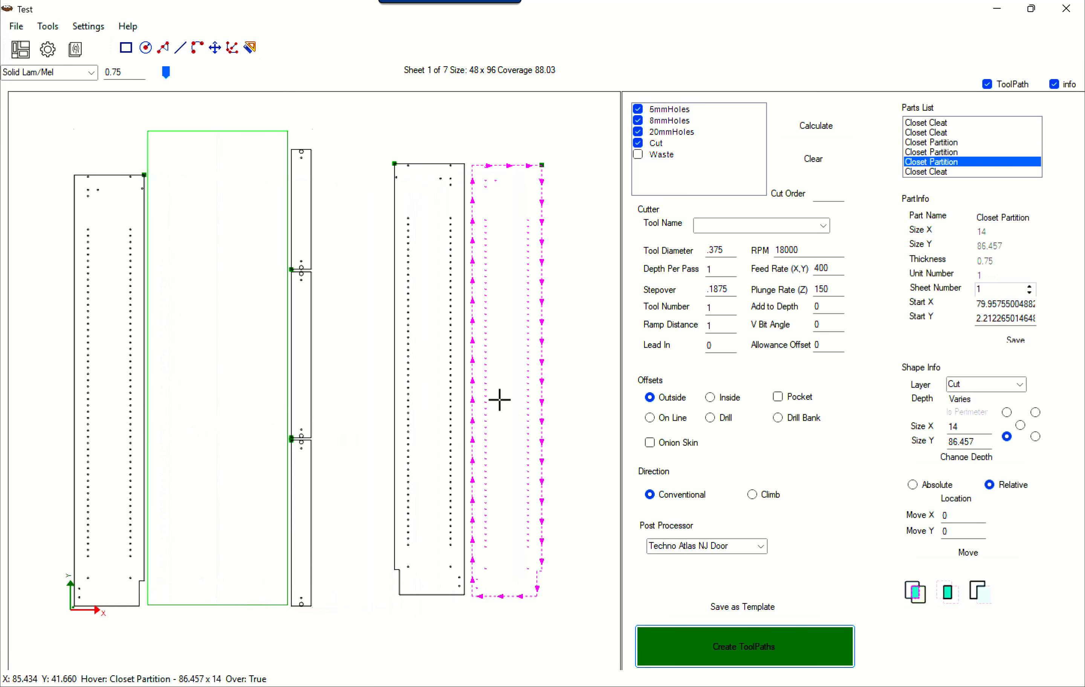
Draw a narrow rectangle about 1.23 by 70.81 inside the first moved partition's right edge, and measure the partition's straight left edge down to the notch.
middle_drag(510, 403, 429, 400)
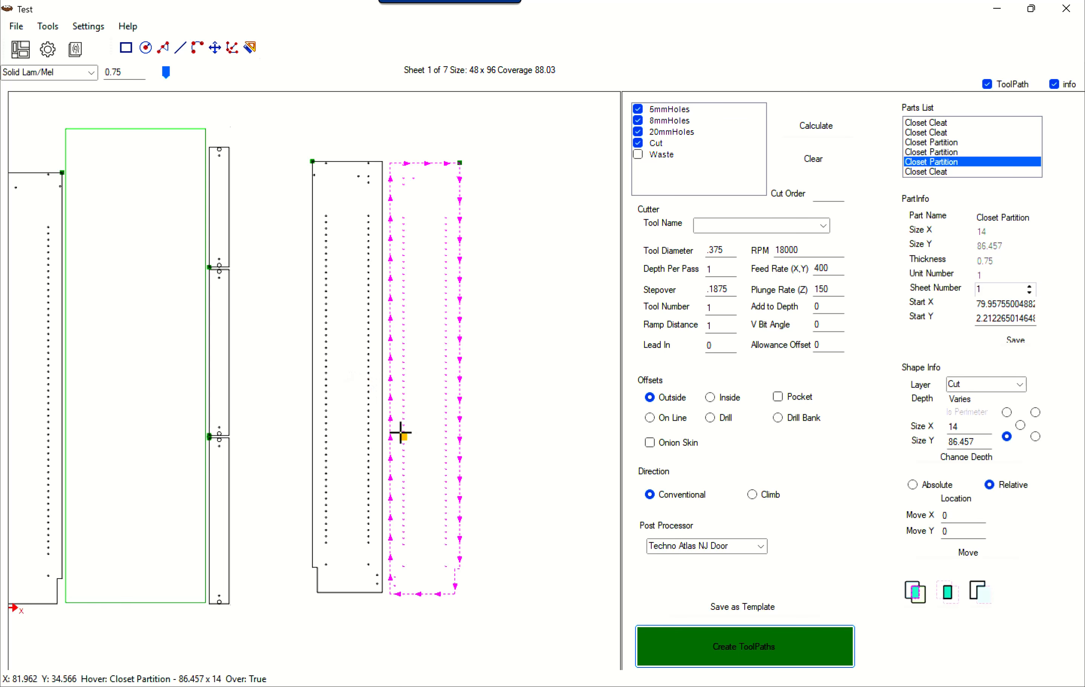
scroll(404, 436, up, 1)
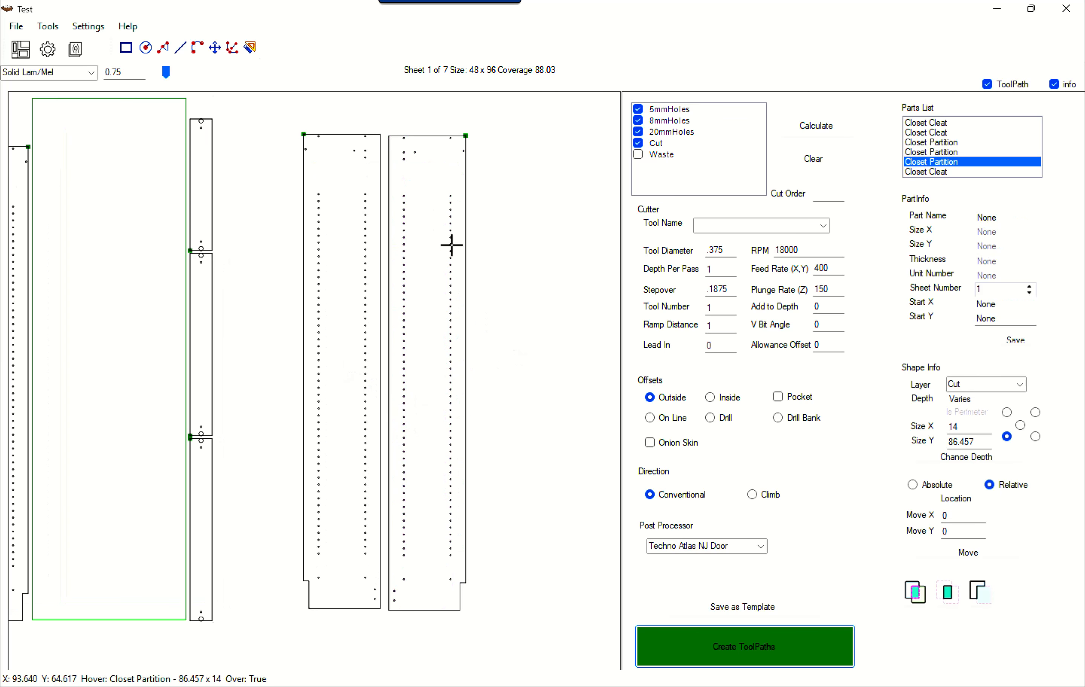
click(127, 48)
mouse_move(369, 169)
mouse_down()
mouse_move(381, 359)
mouse_move(377, 557)
mouse_up()
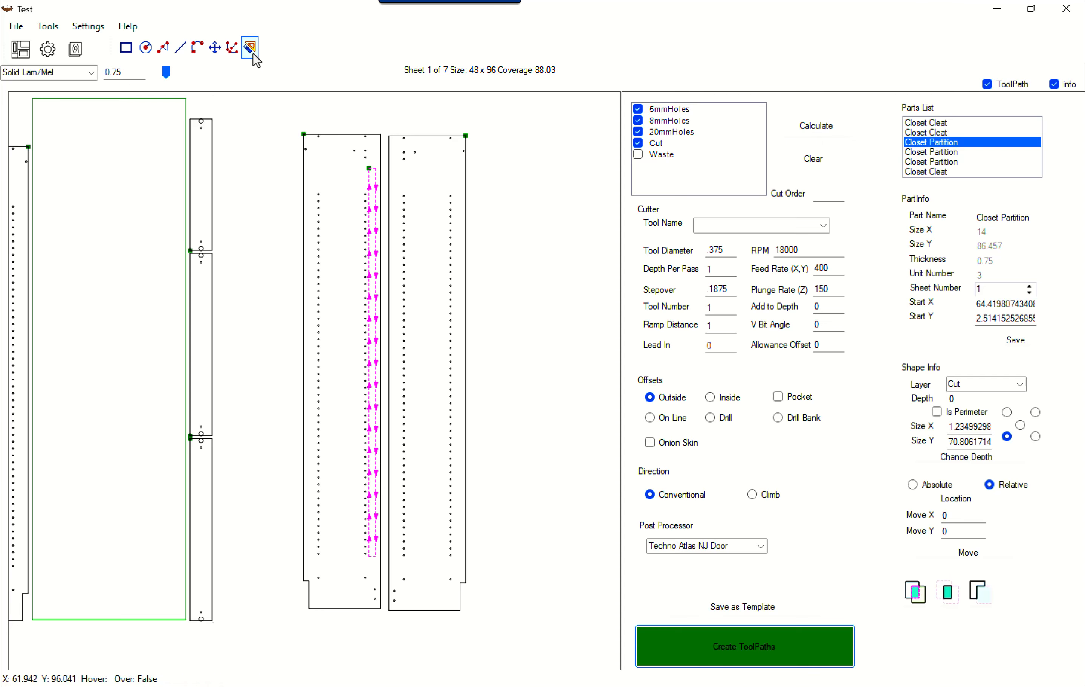
click(303, 135)
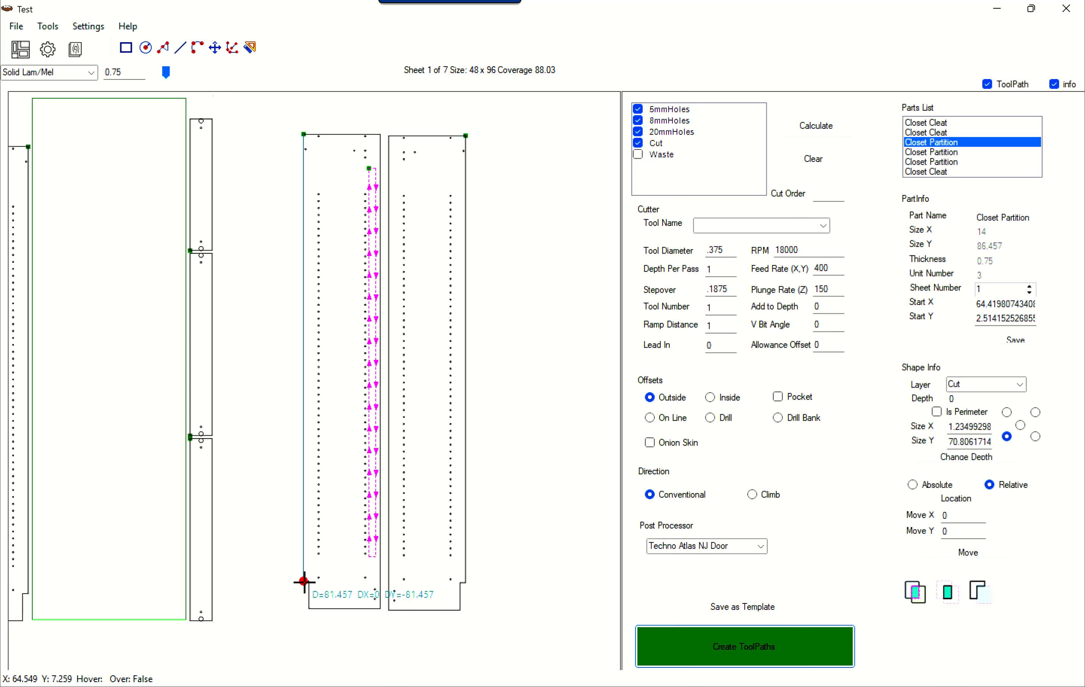
key(Escape)
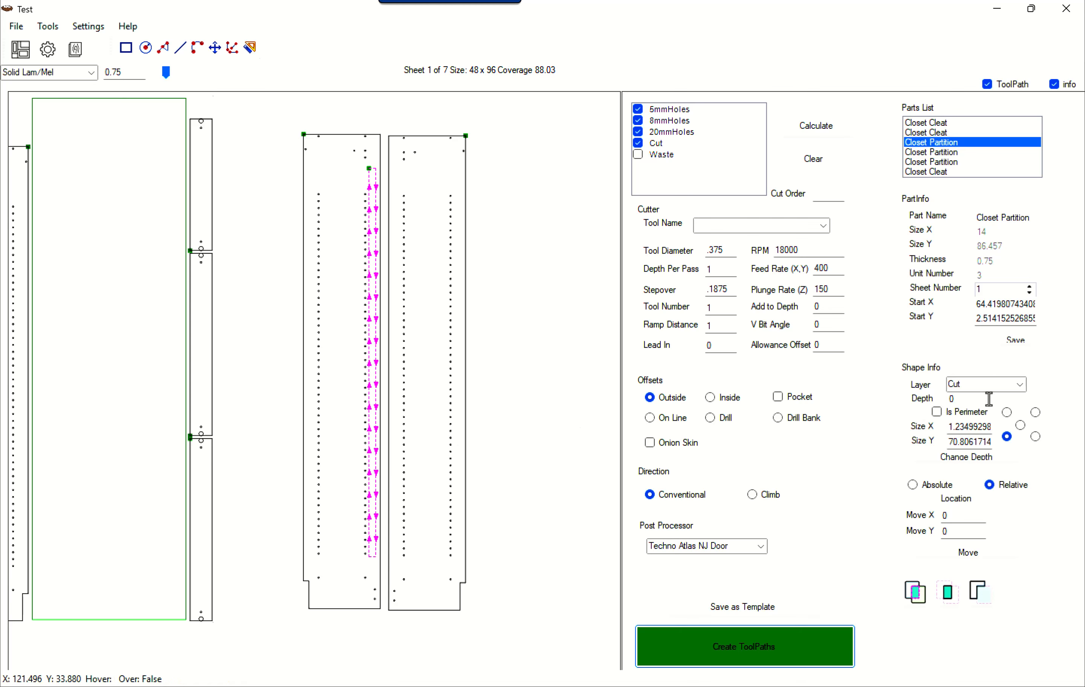
Assign the new rectangle to a layer named Dado and enter a depth of 5/32.
click(987, 387)
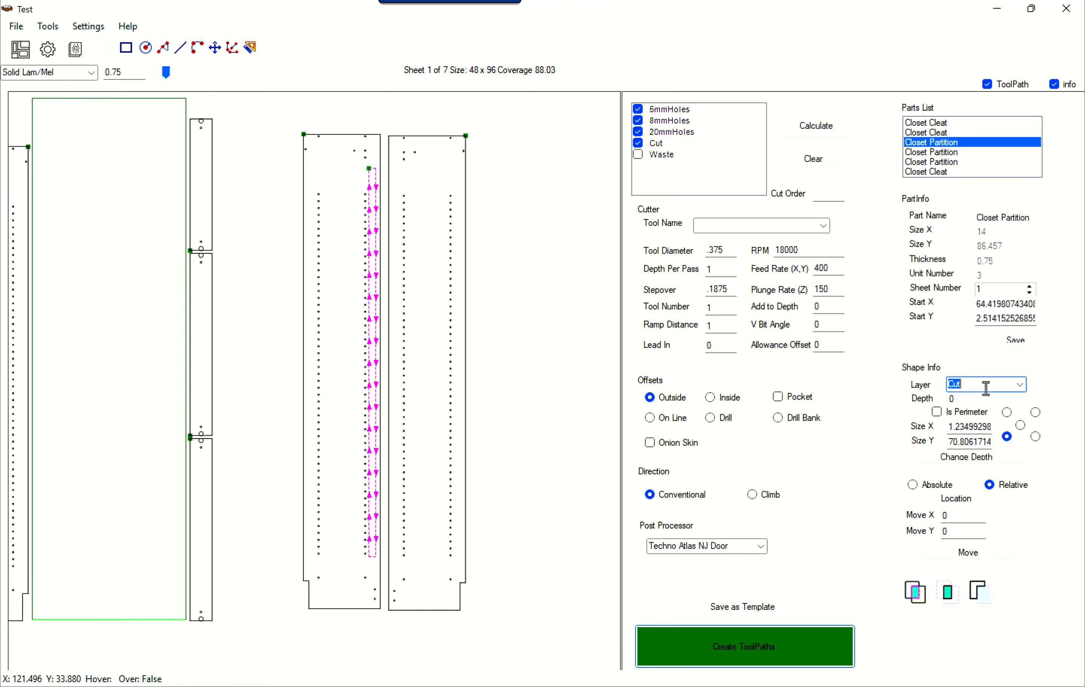
text(Doda)
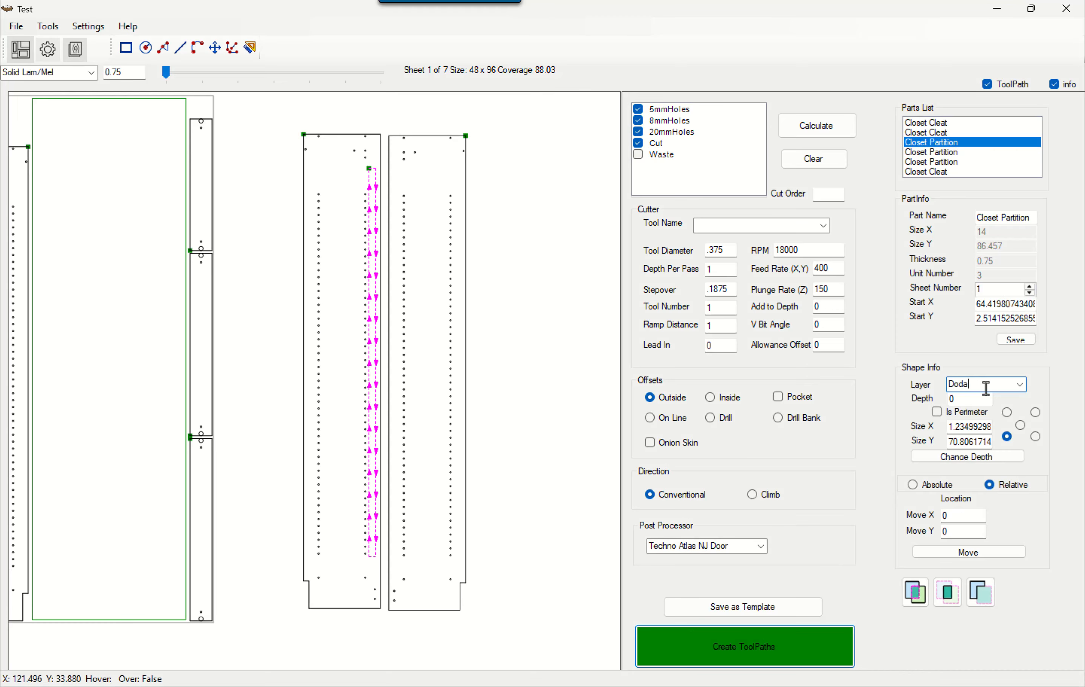
key(BackSpace)
key(BackSpace)
text(ado)
click(972, 400)
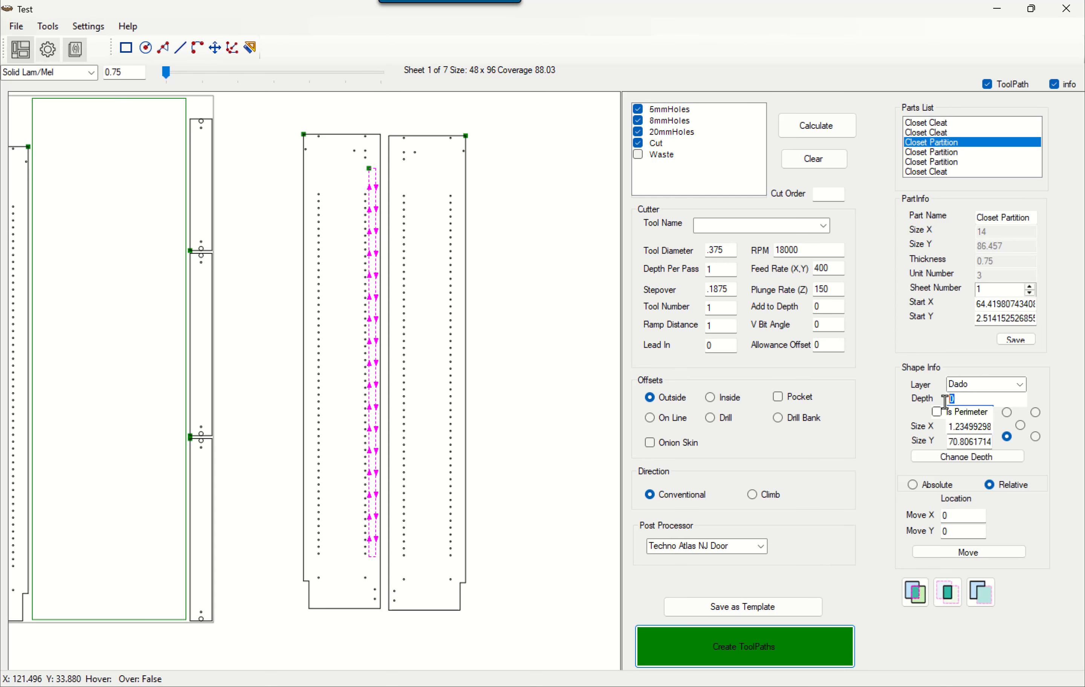
text(5/32)
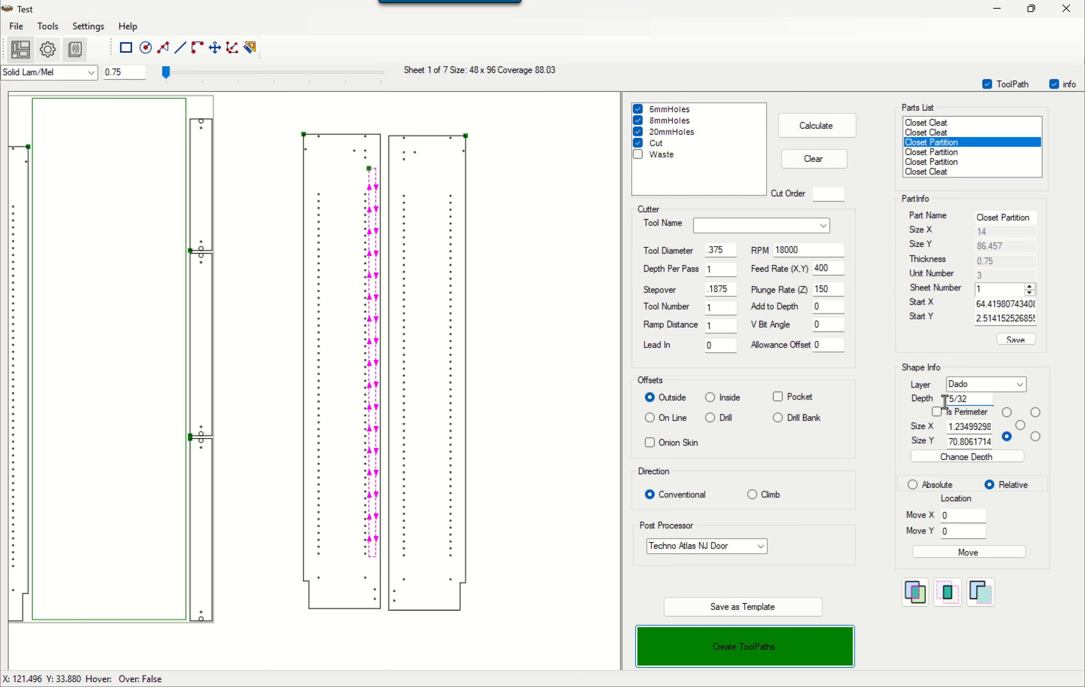
key(Tab)
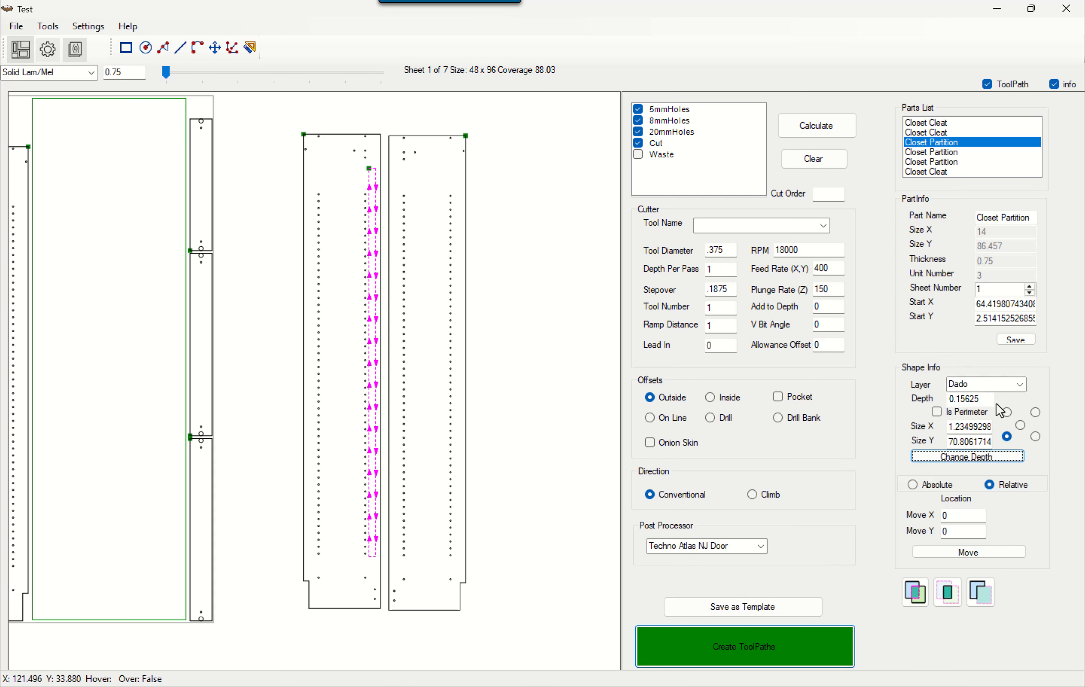
Resize the dado rectangle to .375+.03 in X and 81.5 in Y, and apply the changes.
drag(976, 428, 997, 428)
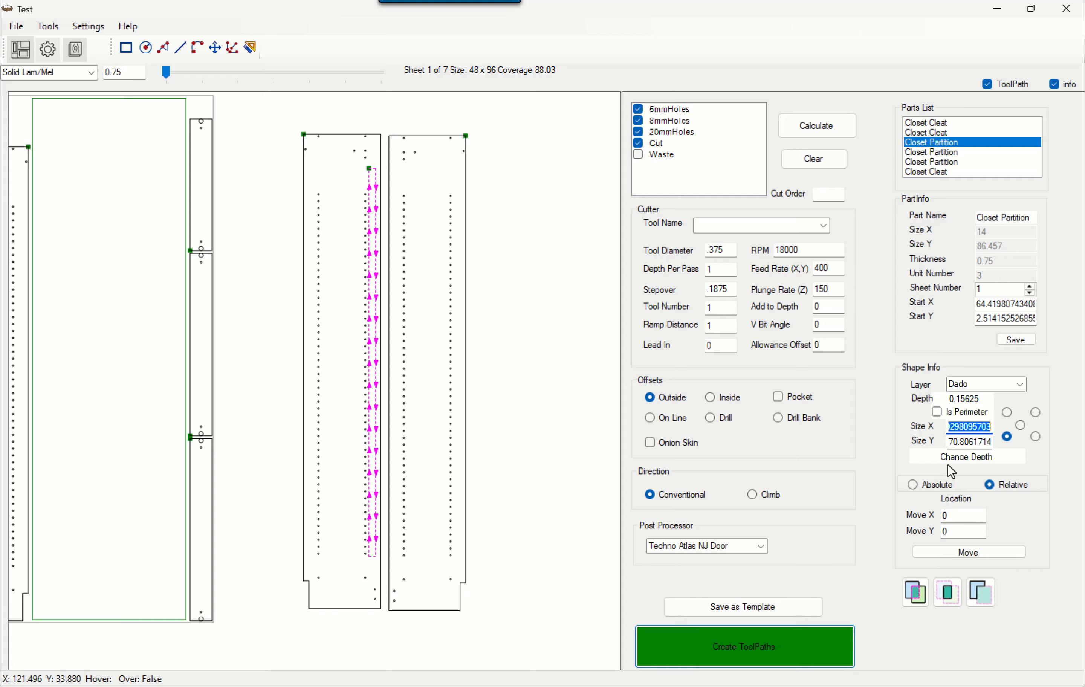
text(.)
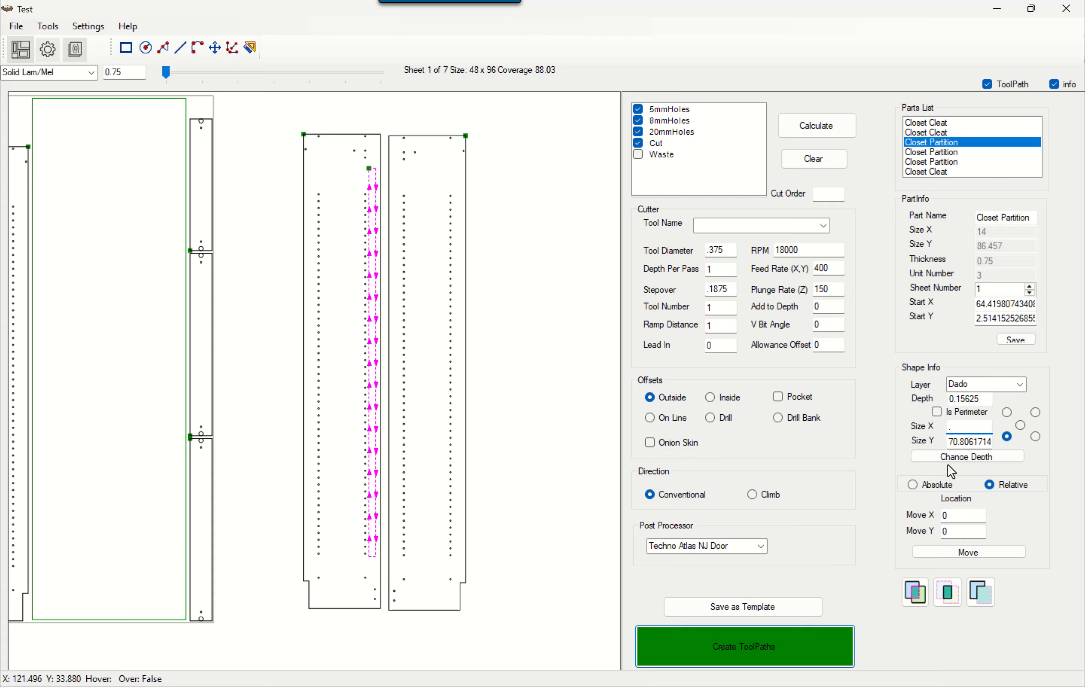
text(375+.03)
key(Tab)
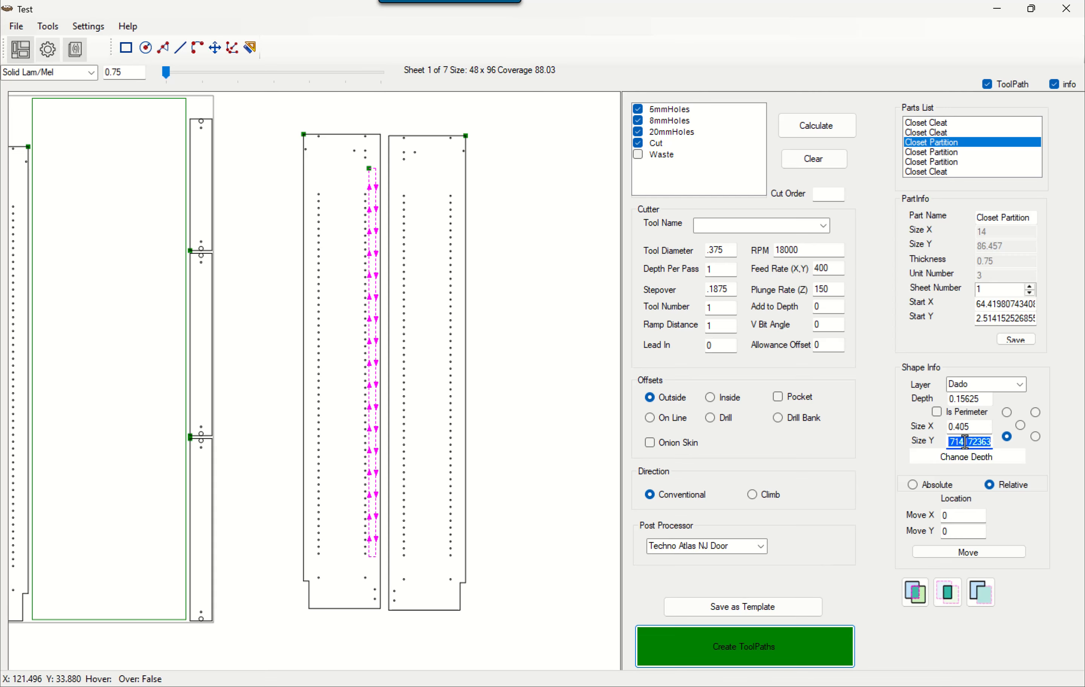
text(81.5)
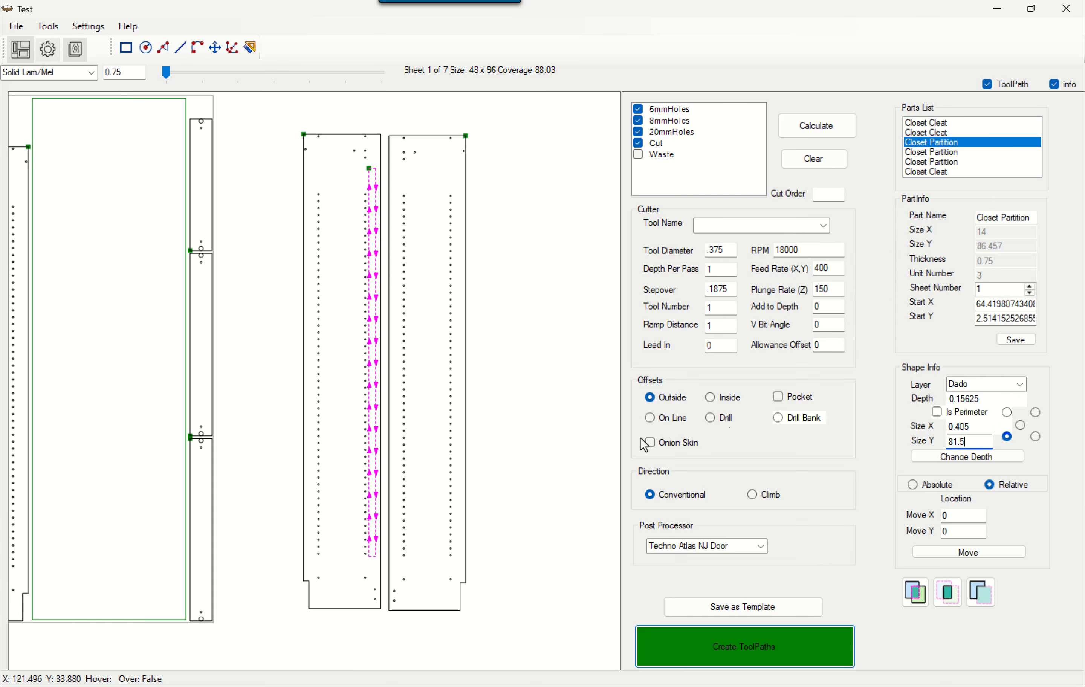
click(939, 459)
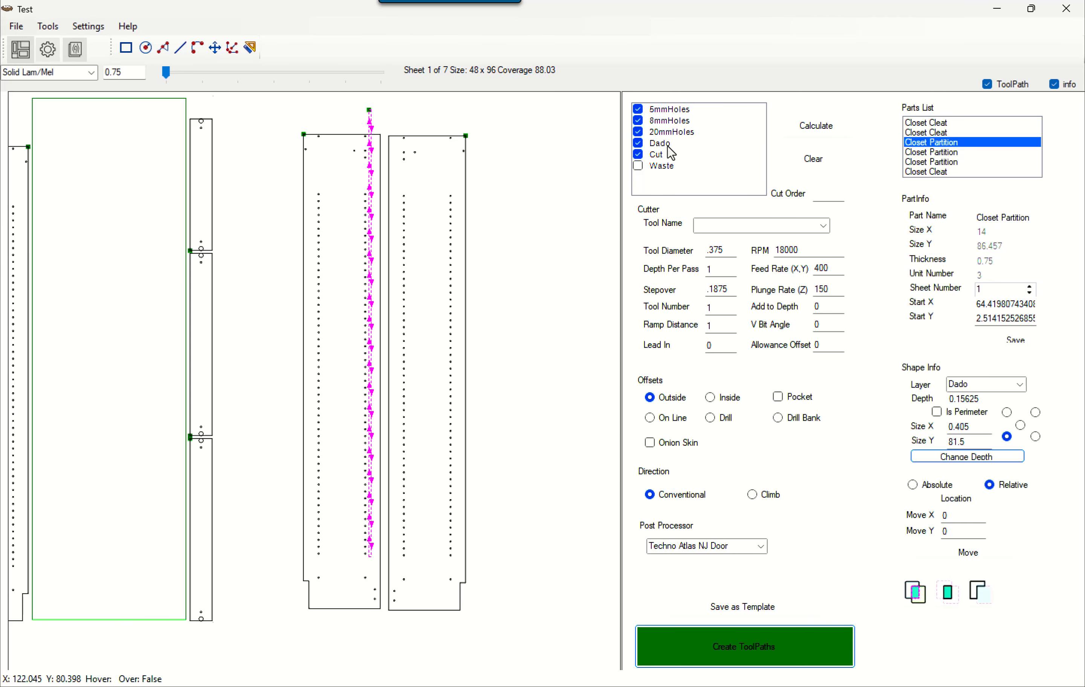
Move the dado by its upper-right corner onto the upper-right corner of the first moved partition.
middle_drag(425, 198, 432, 298)
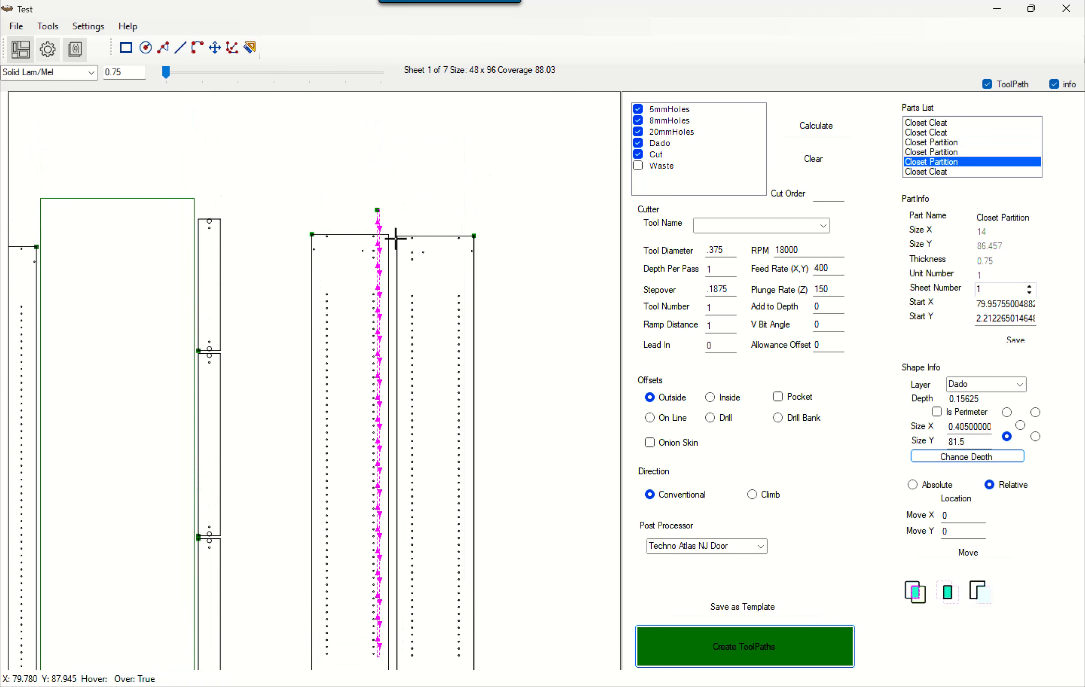
scroll(395, 238, up, 4)
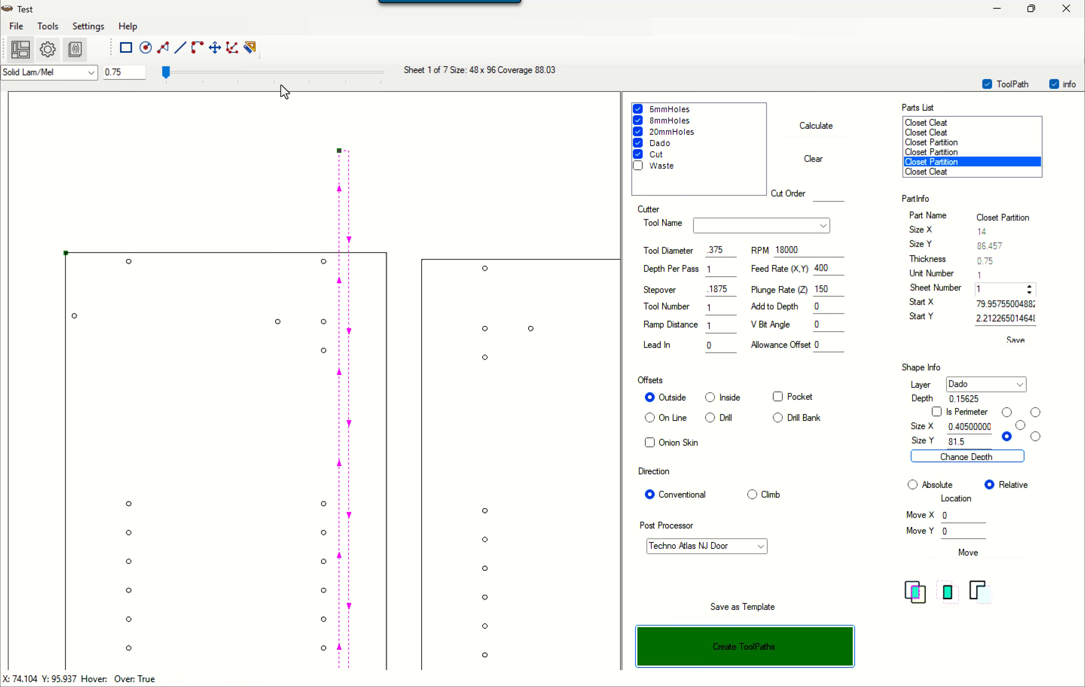
click(214, 51)
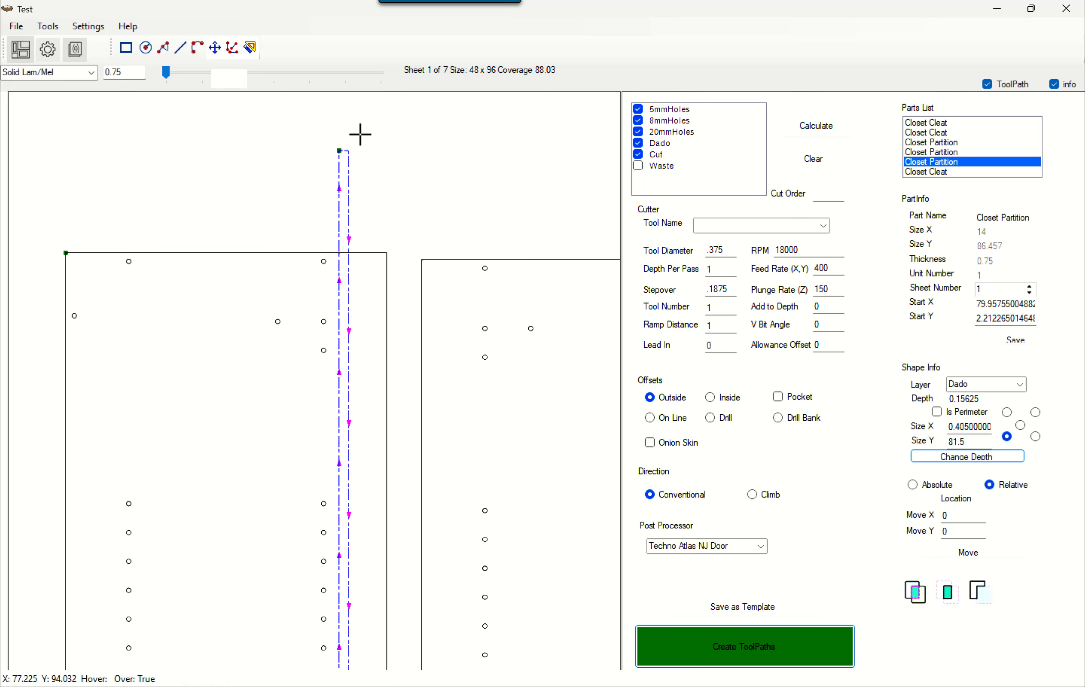
click(351, 150)
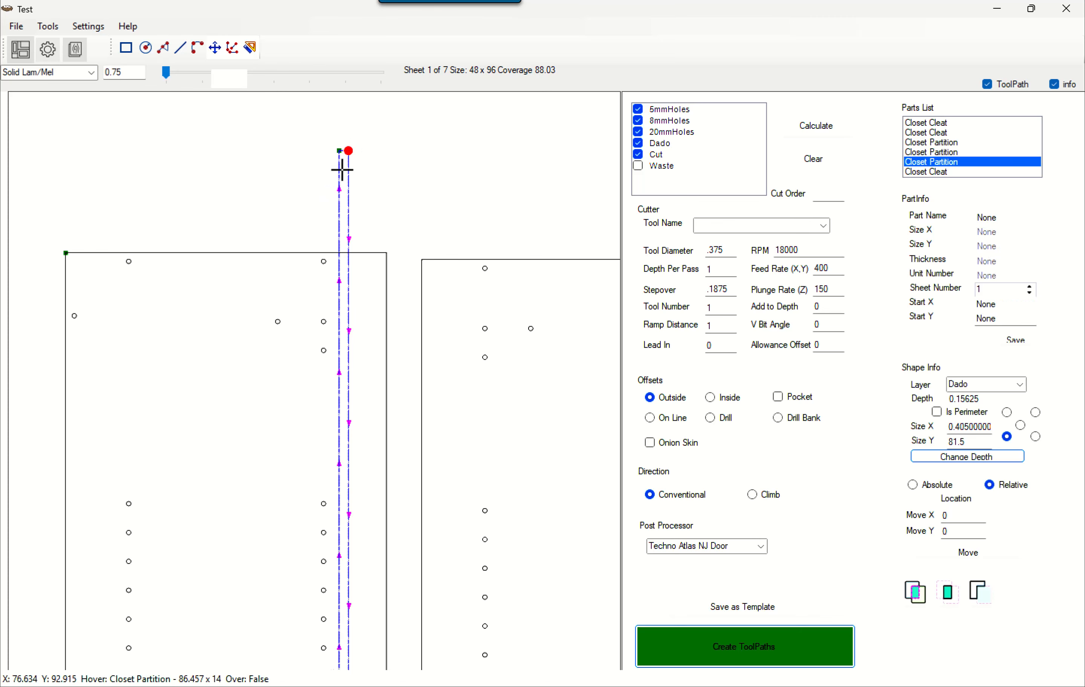
click(387, 251)
scroll(393, 219, down, 2)
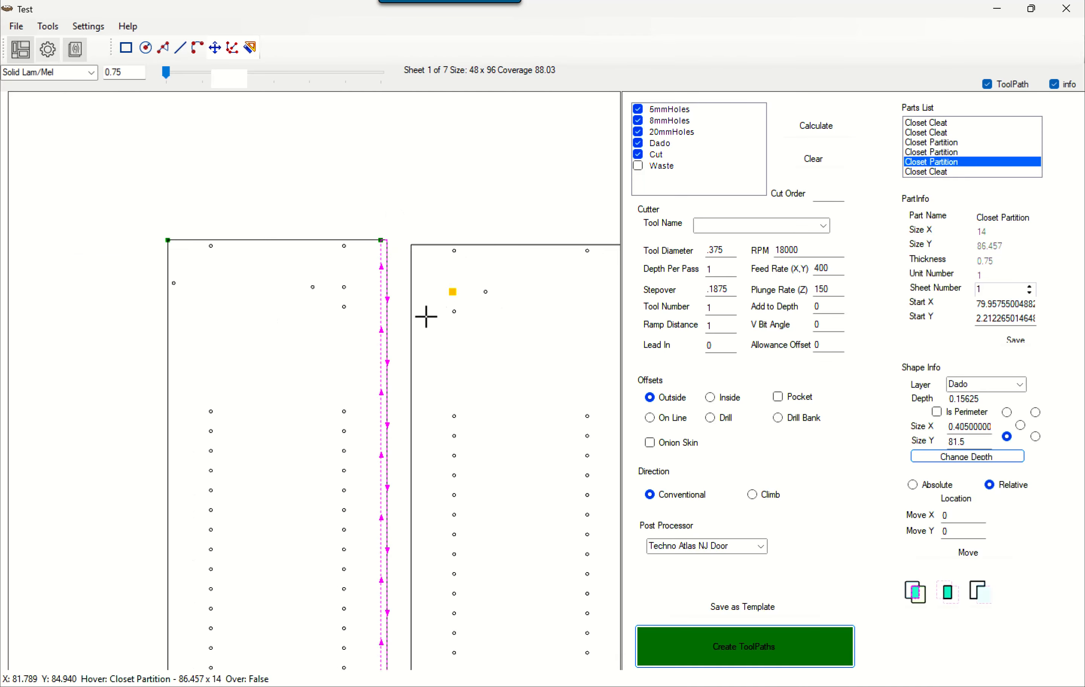
Try to move the dado relative to its upper-right corner by -75 in X and .25 in Y.
middle_drag(443, 404, 418, 287)
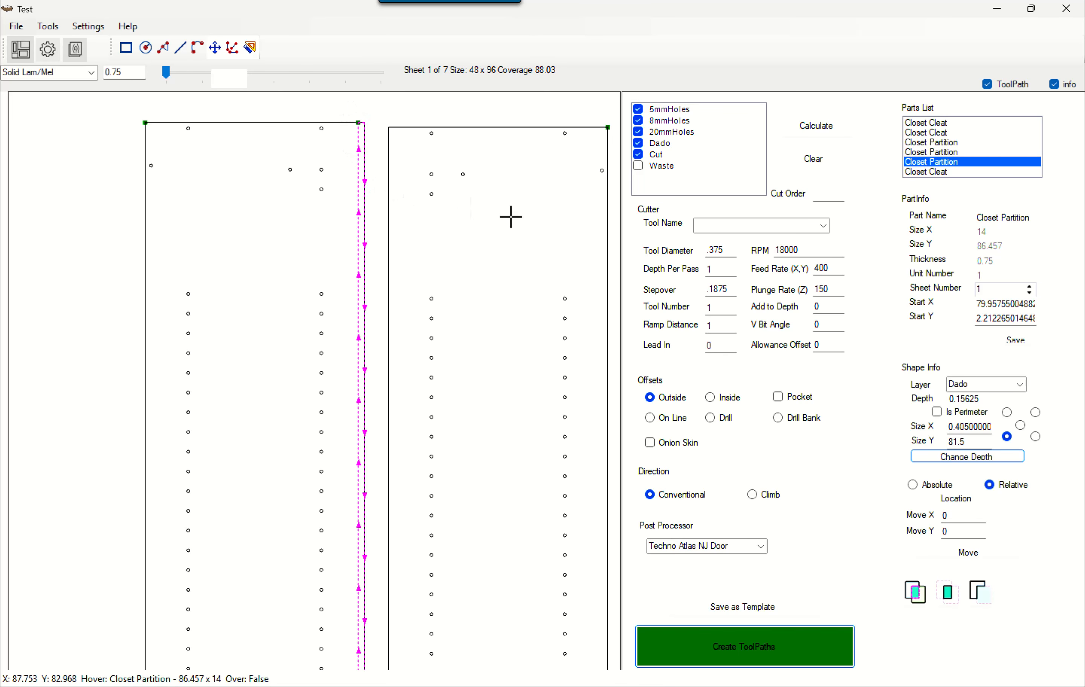
click(1037, 412)
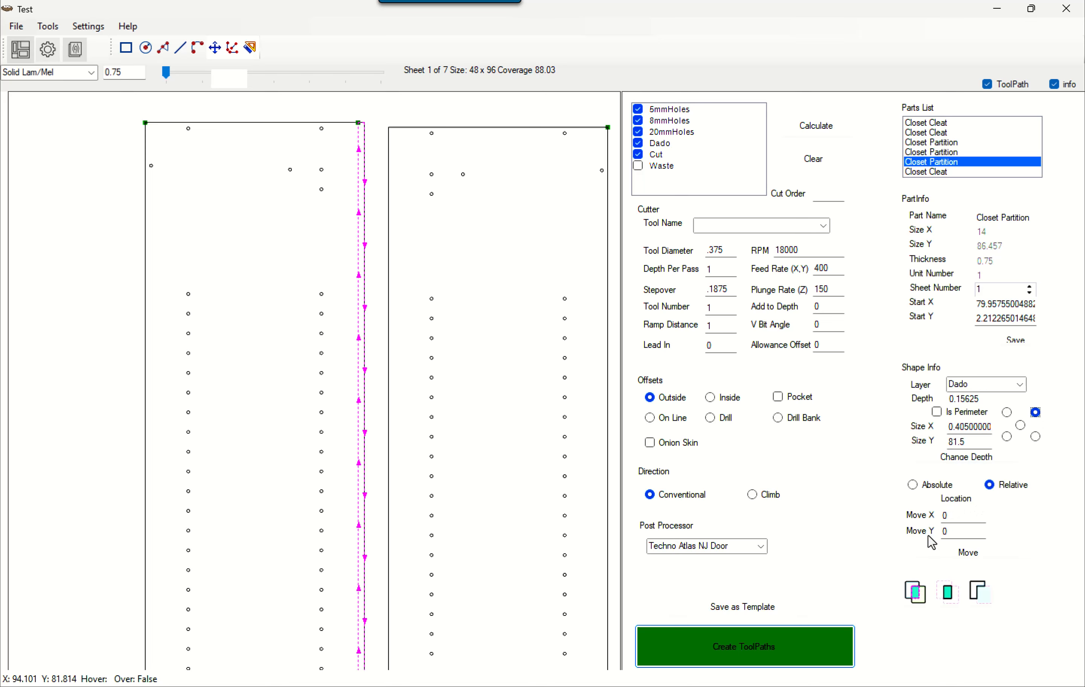
double_click(947, 516)
text(-75)
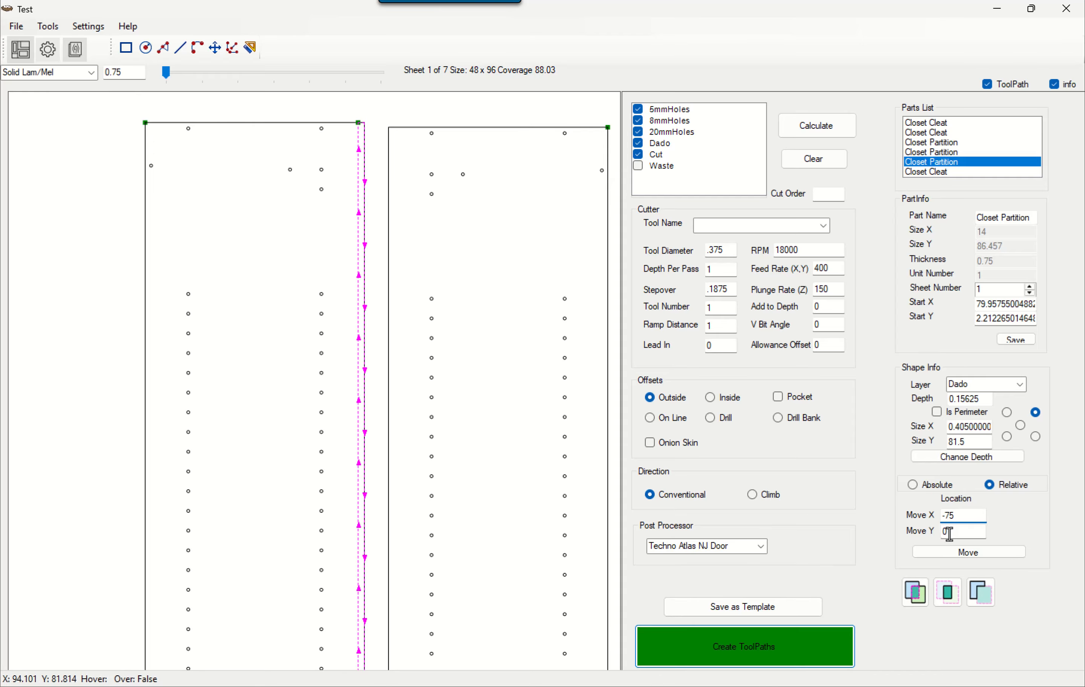
double_click(959, 531)
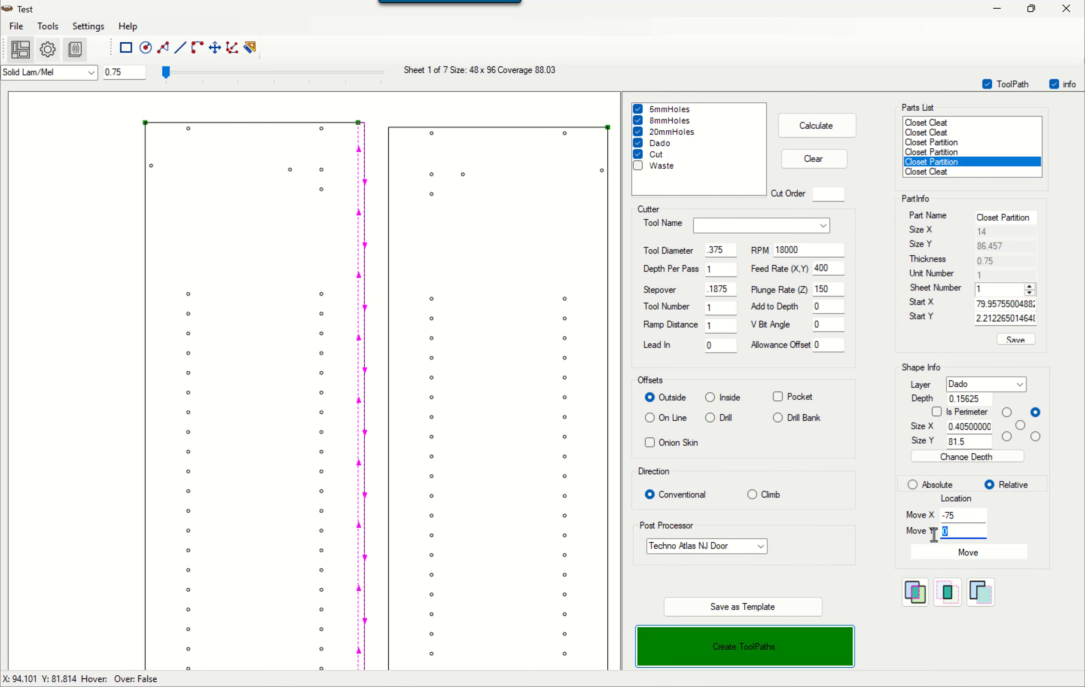
text(.25)
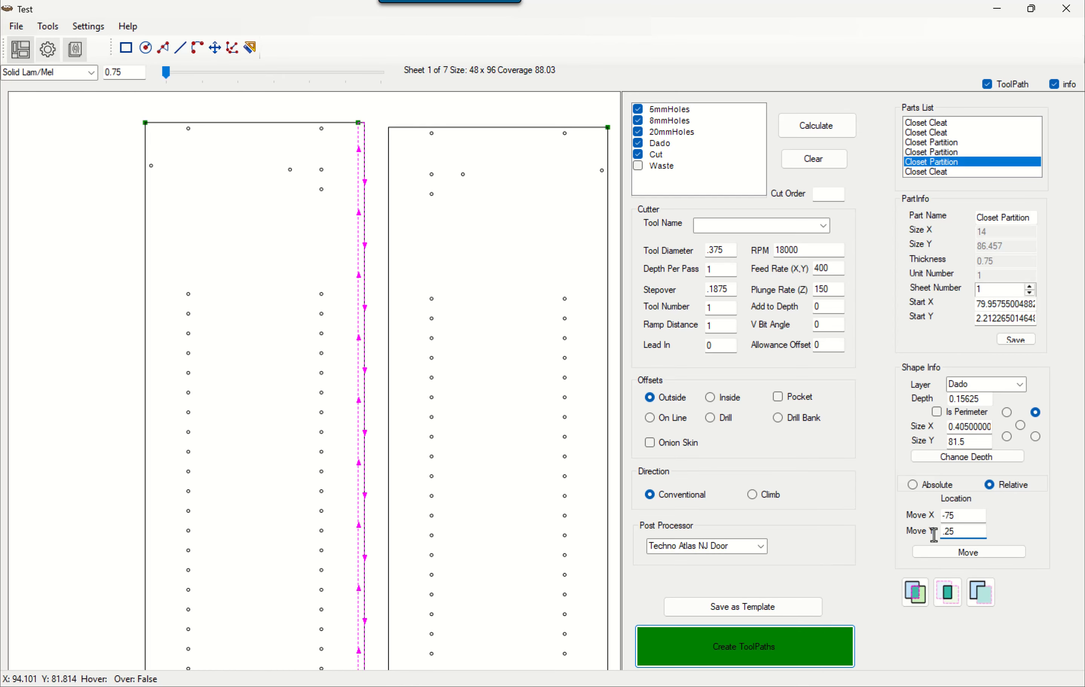
click(947, 553)
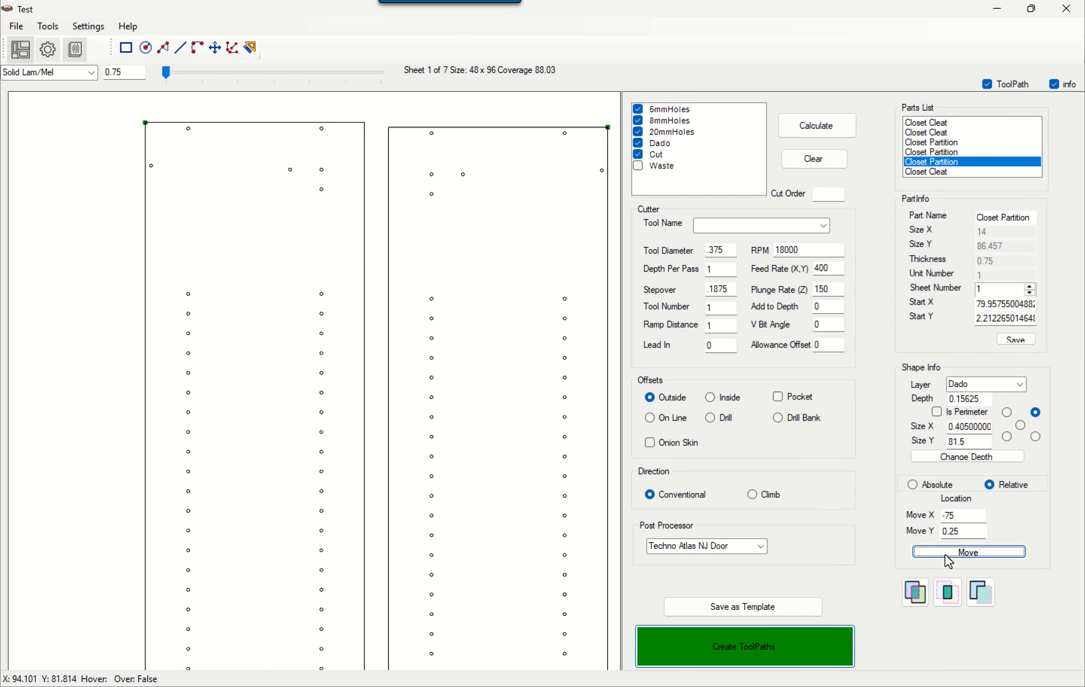
Undo the dado's last relative move and clear the selection.
scroll(332, 306, down, 4)
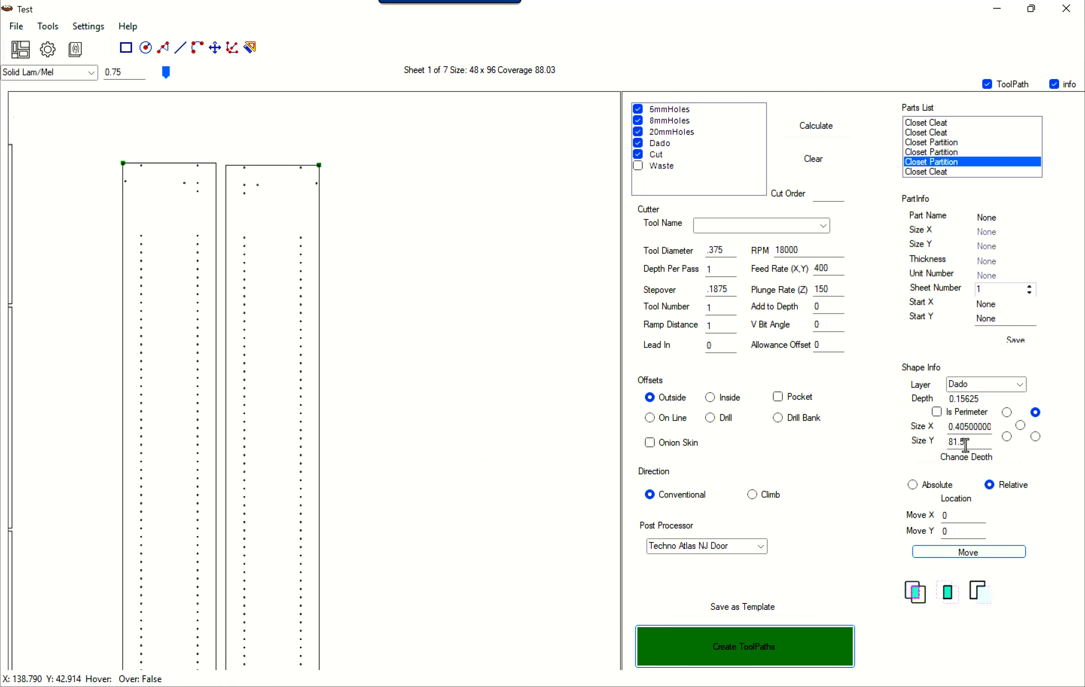
scroll(423, 411, down, 3)
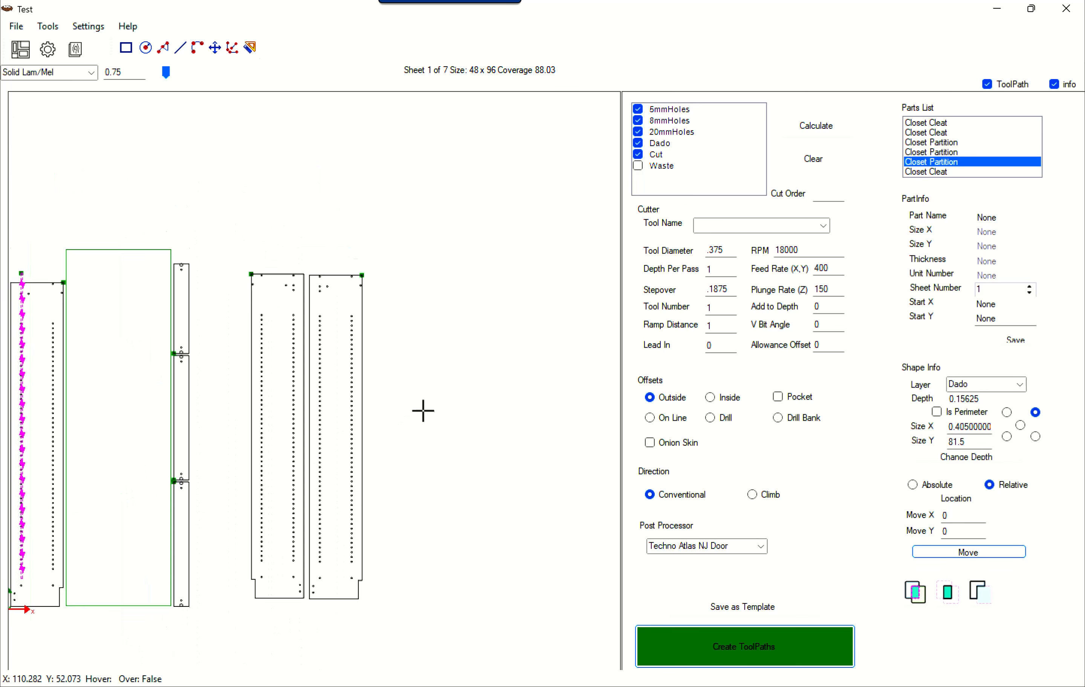
scroll(422, 411, down, 2)
click(122, 409)
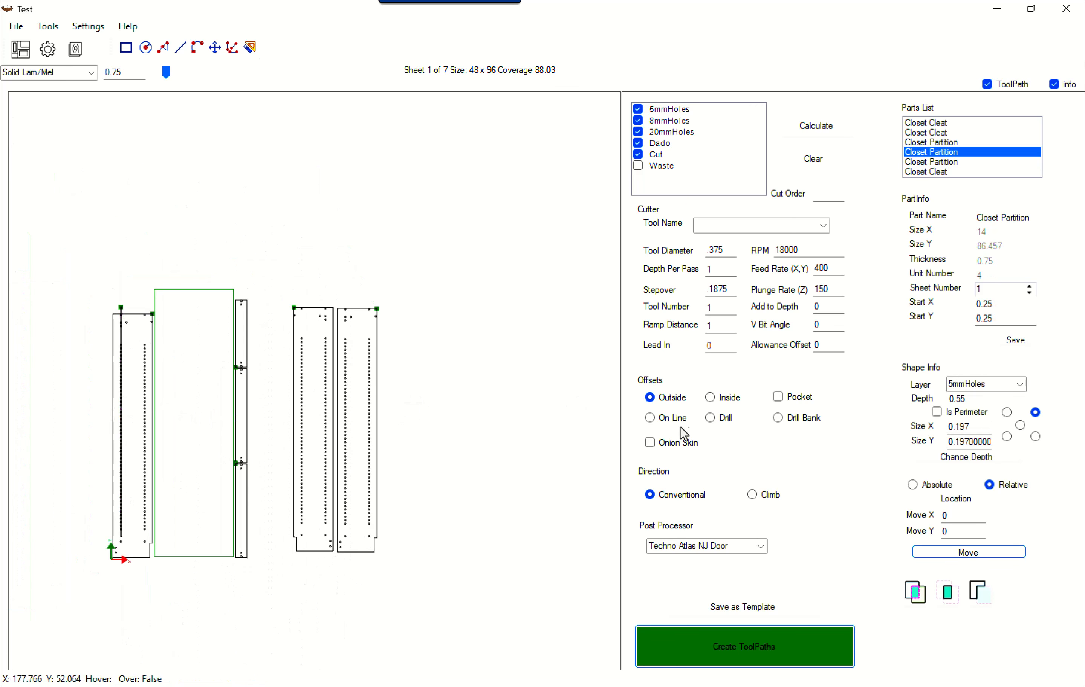
click(954, 517)
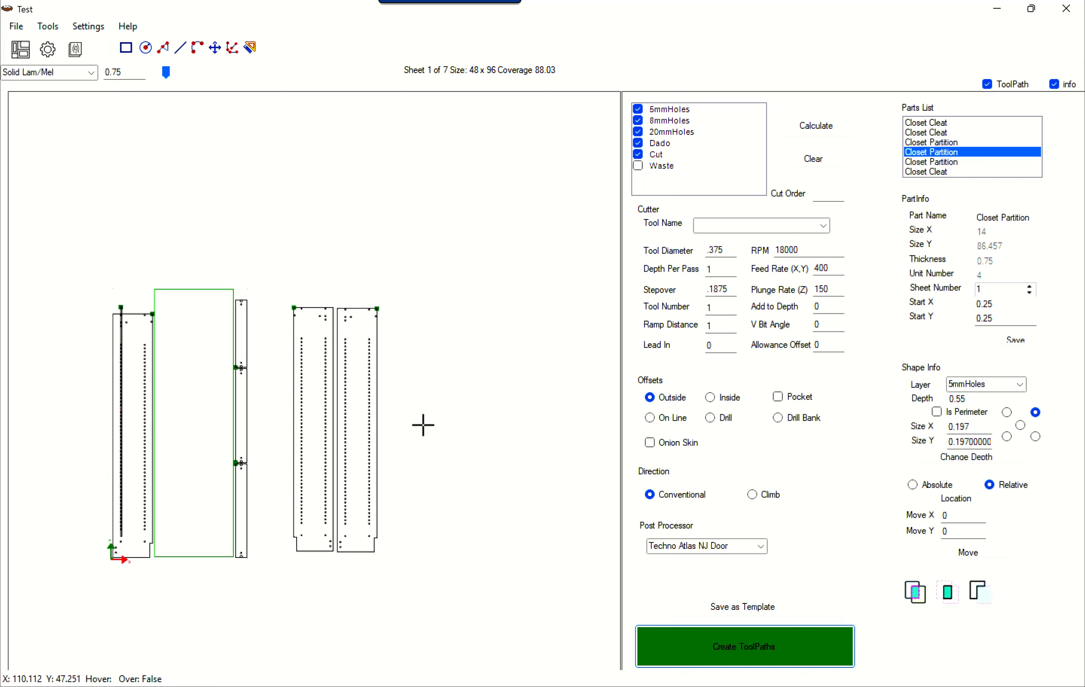
click(444, 414)
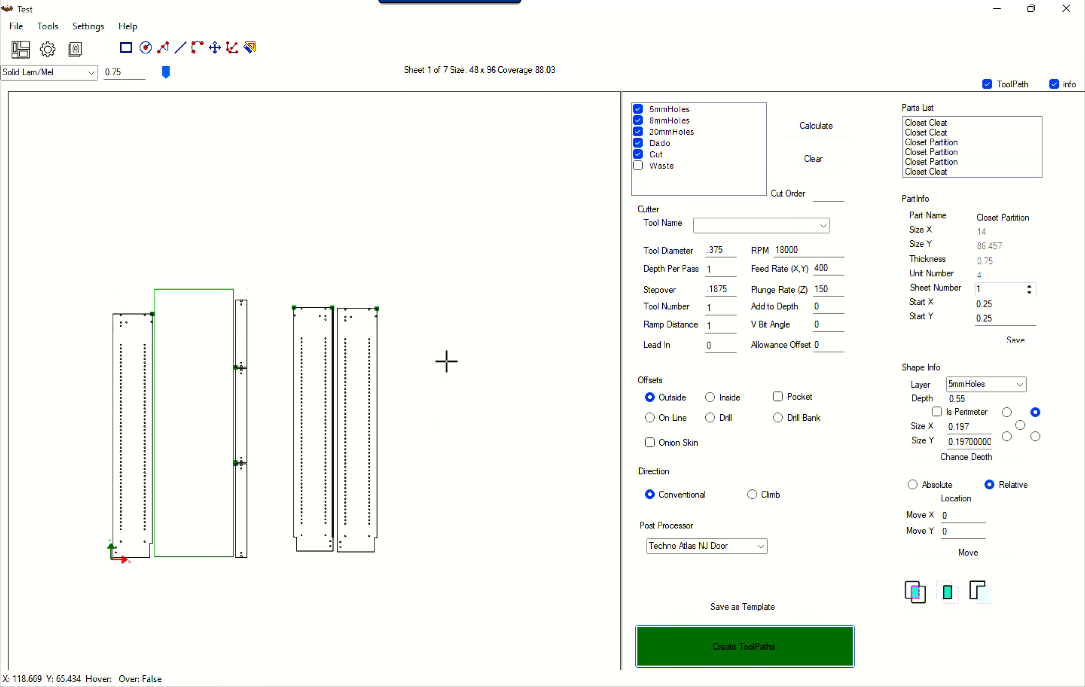
Select the dado on the first moved partition and move it relatively by -.75 in X and .25 in Y.
scroll(338, 312, up, 2)
scroll(338, 312, up, 5)
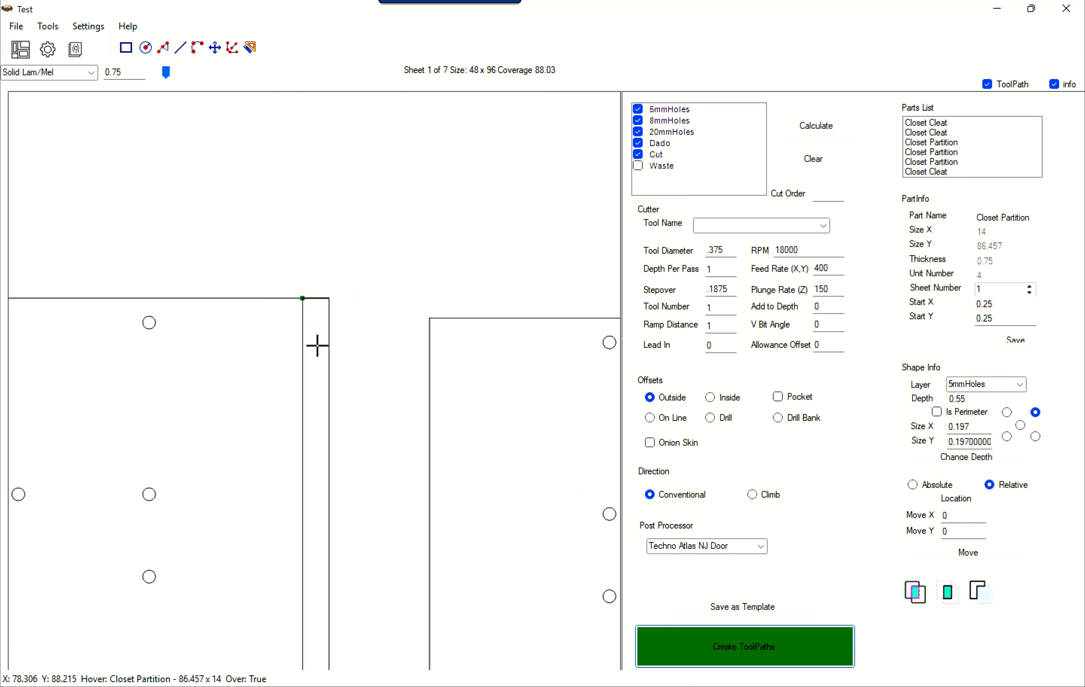
click(301, 352)
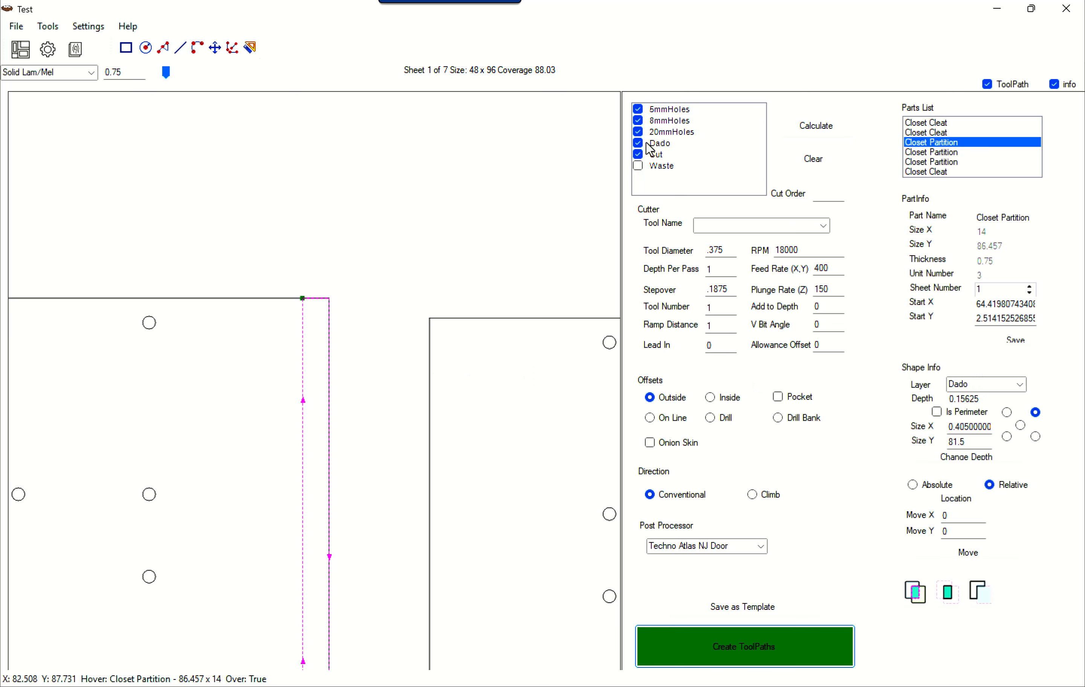
double_click(982, 400)
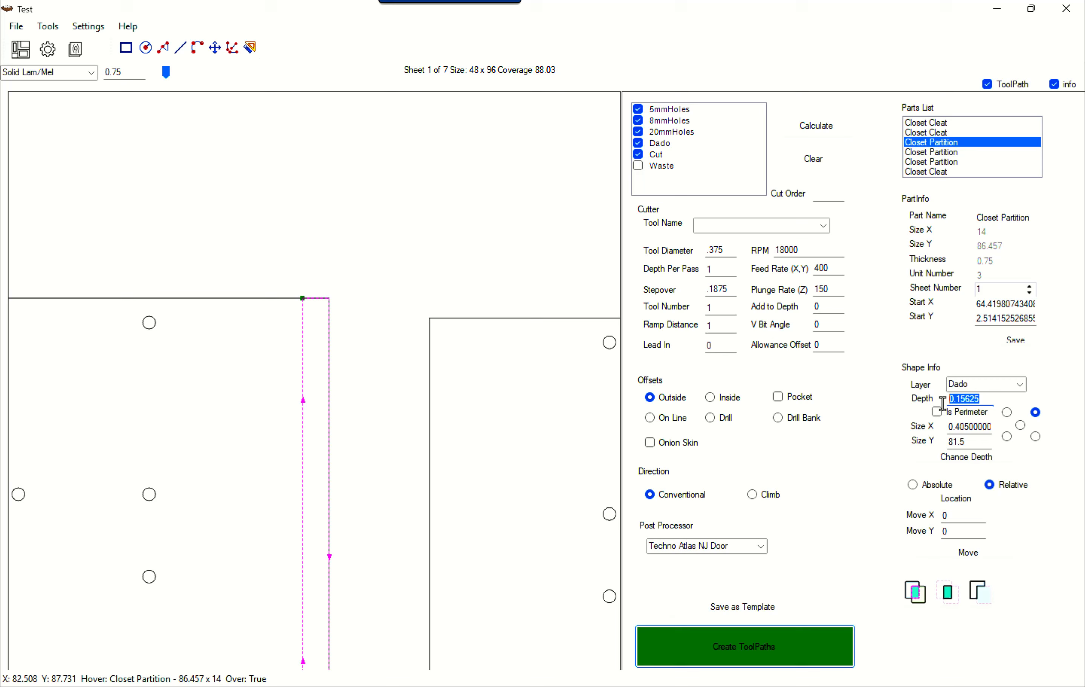
double_click(971, 429)
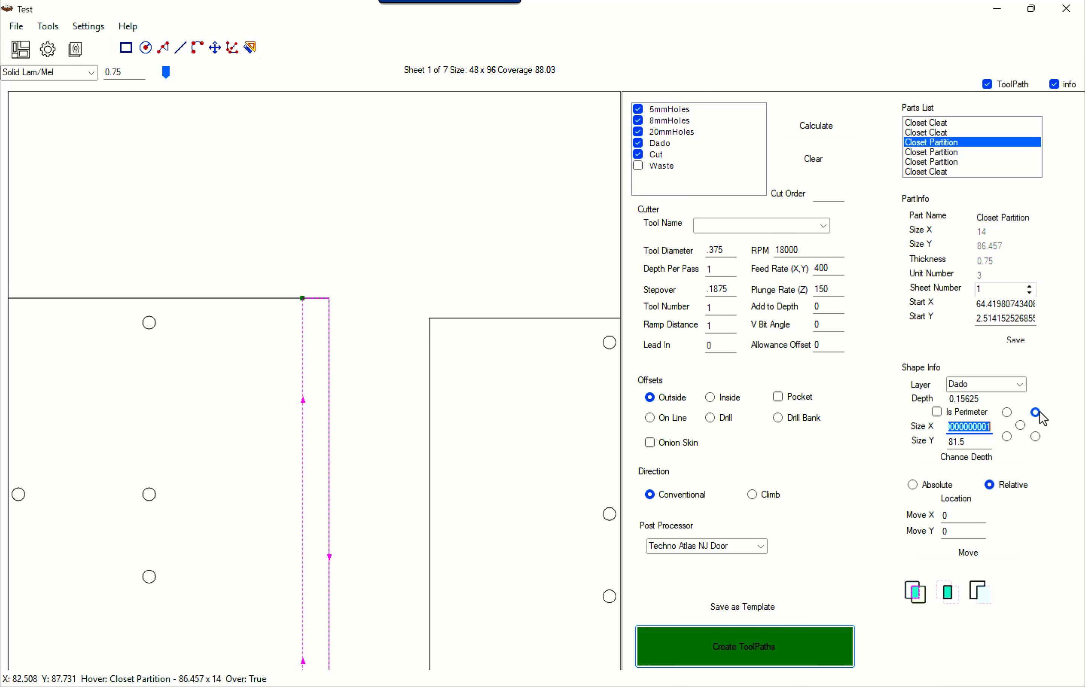
double_click(953, 517)
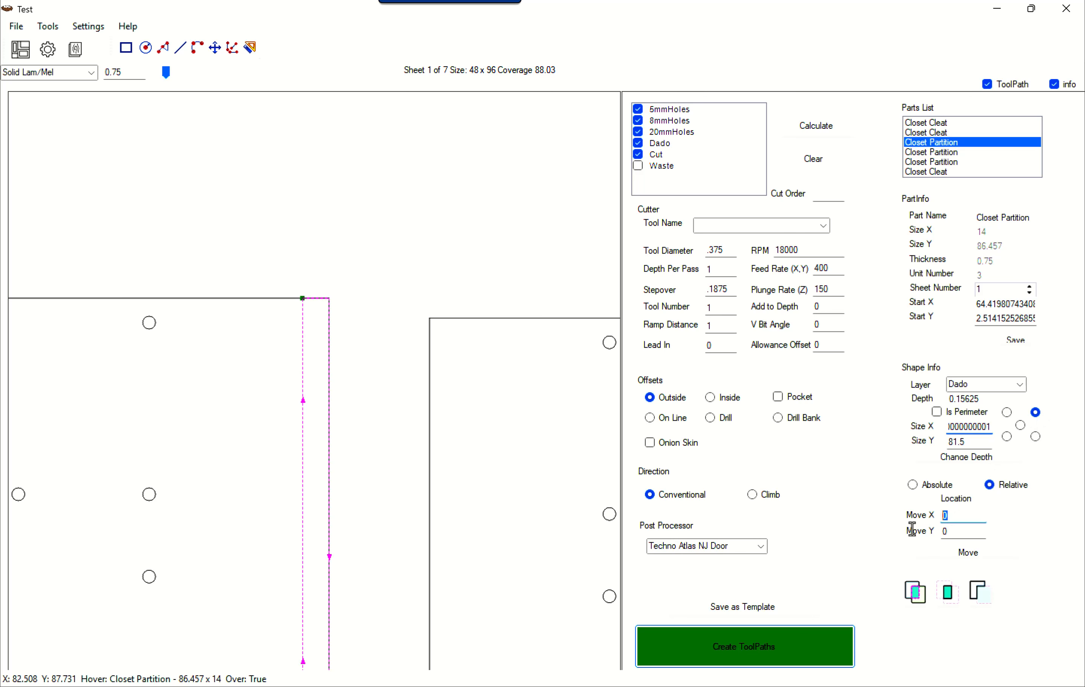
text(-)
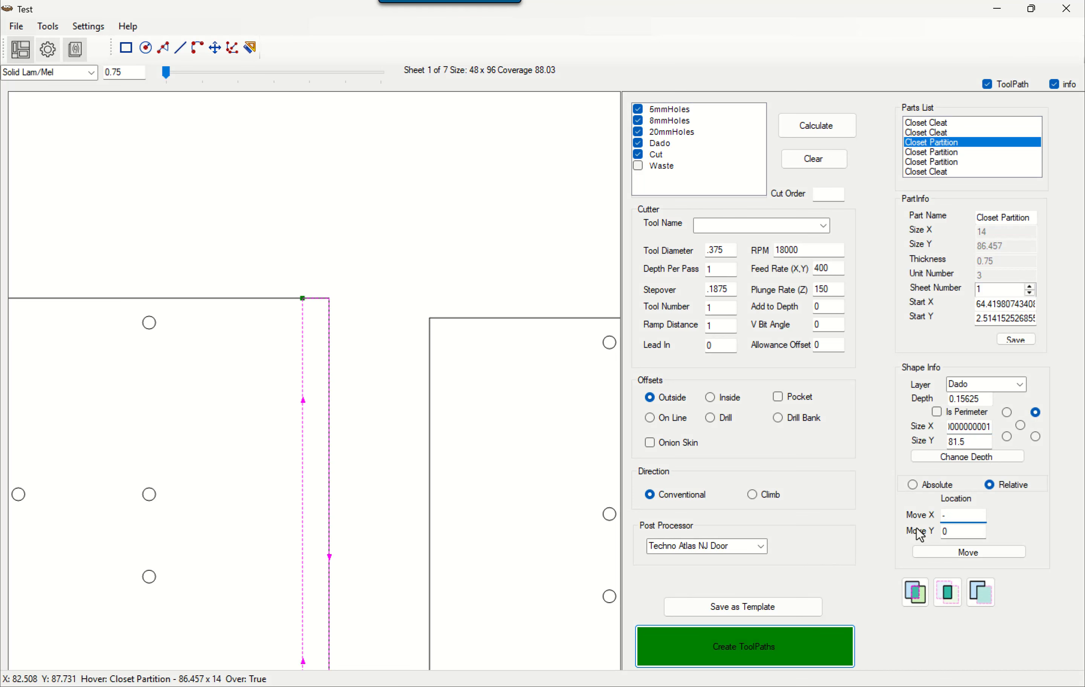
text(.75)
key(Tab)
text(.25)
click(944, 551)
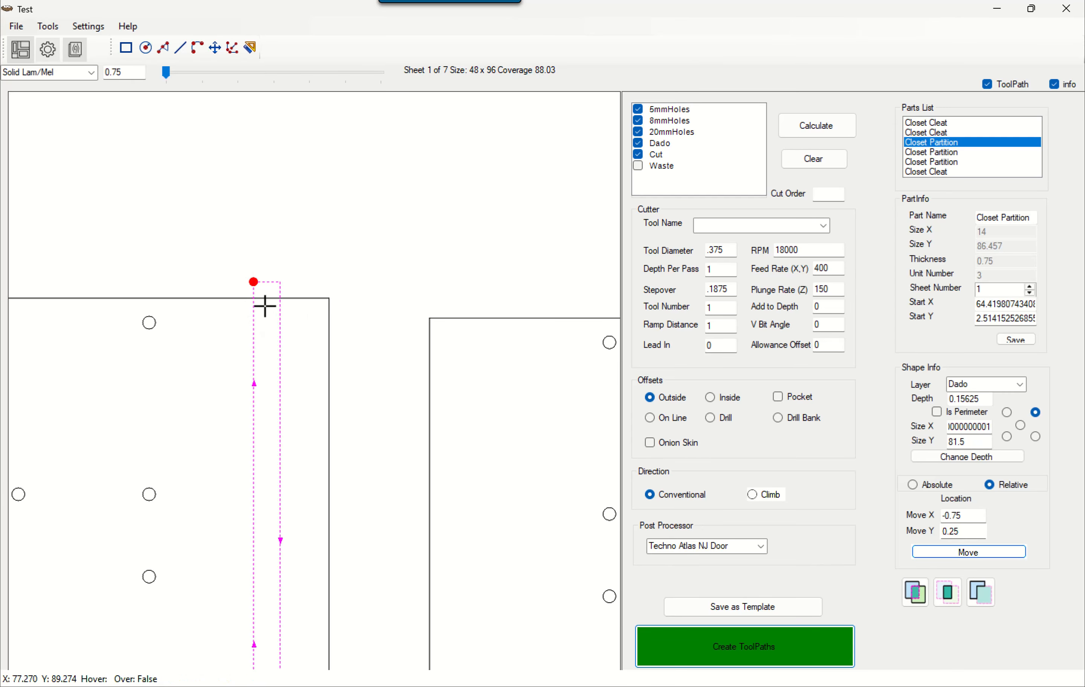
Draw a narrow rectangle about 1.99 by 70.72 lengthwise inside the second moved partition.
scroll(295, 351, down, 3)
scroll(295, 352, down, 5)
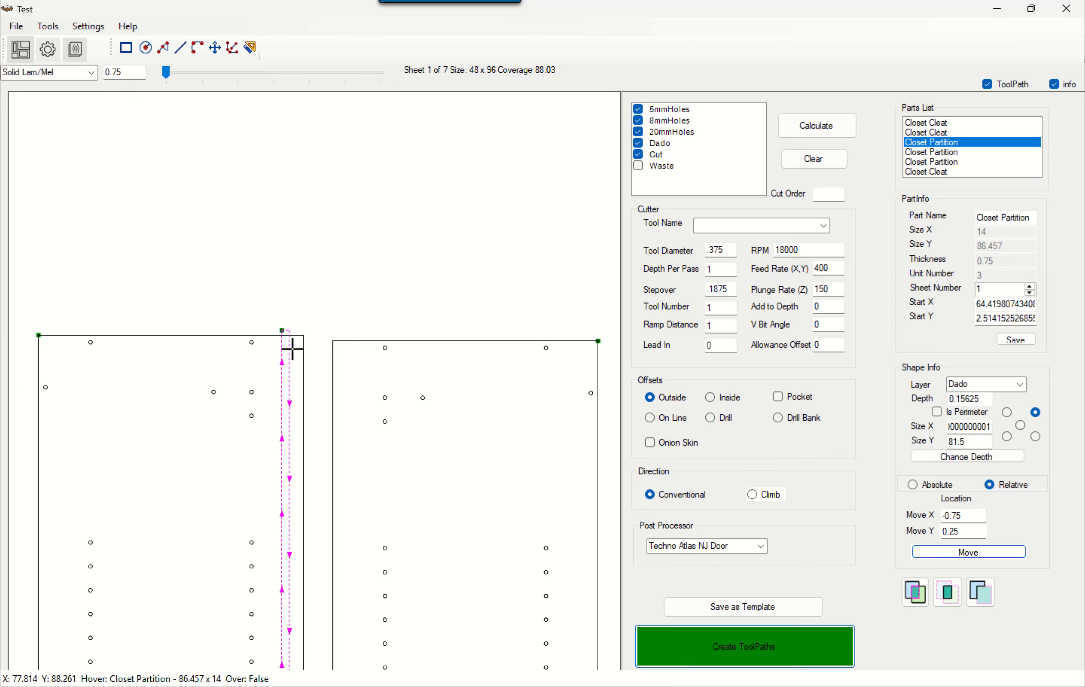
scroll(292, 348, down, 3)
middle_drag(315, 590, 301, 553)
scroll(300, 377, up, 6)
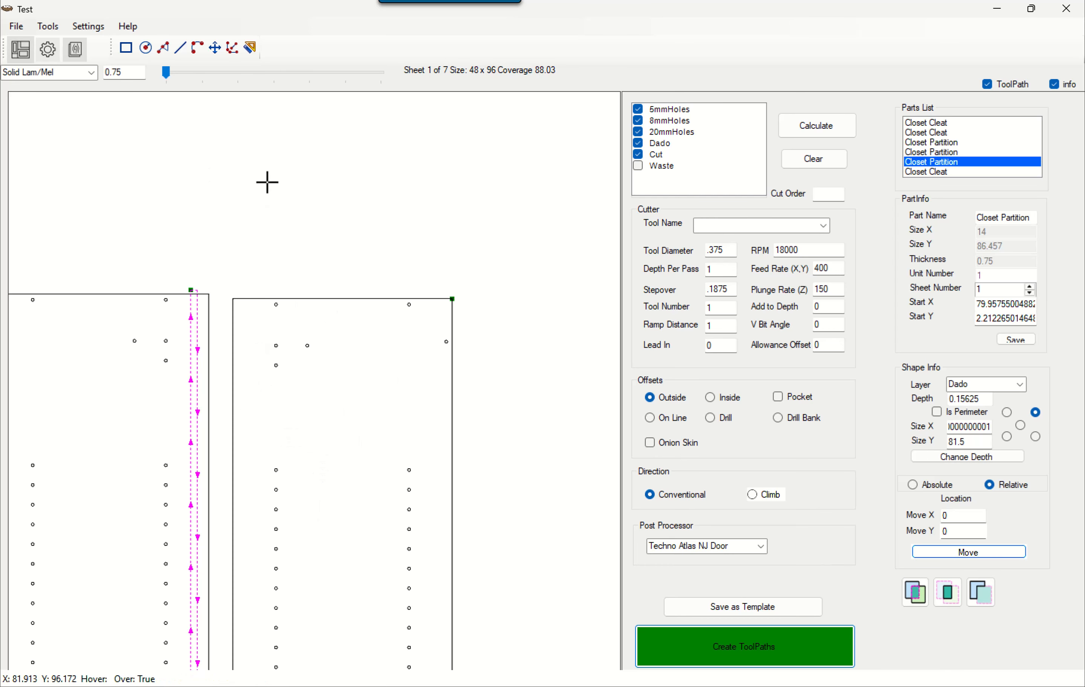
scroll(356, 381, down, 3)
scroll(355, 382, down, 2)
scroll(339, 359, down, 2)
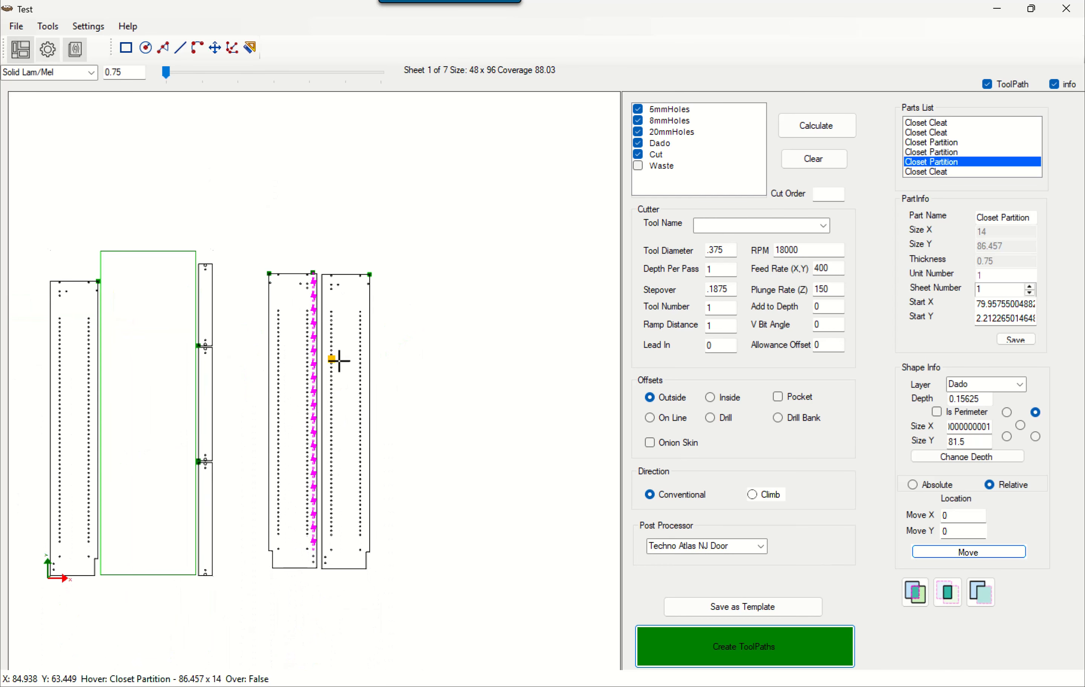
click(130, 54)
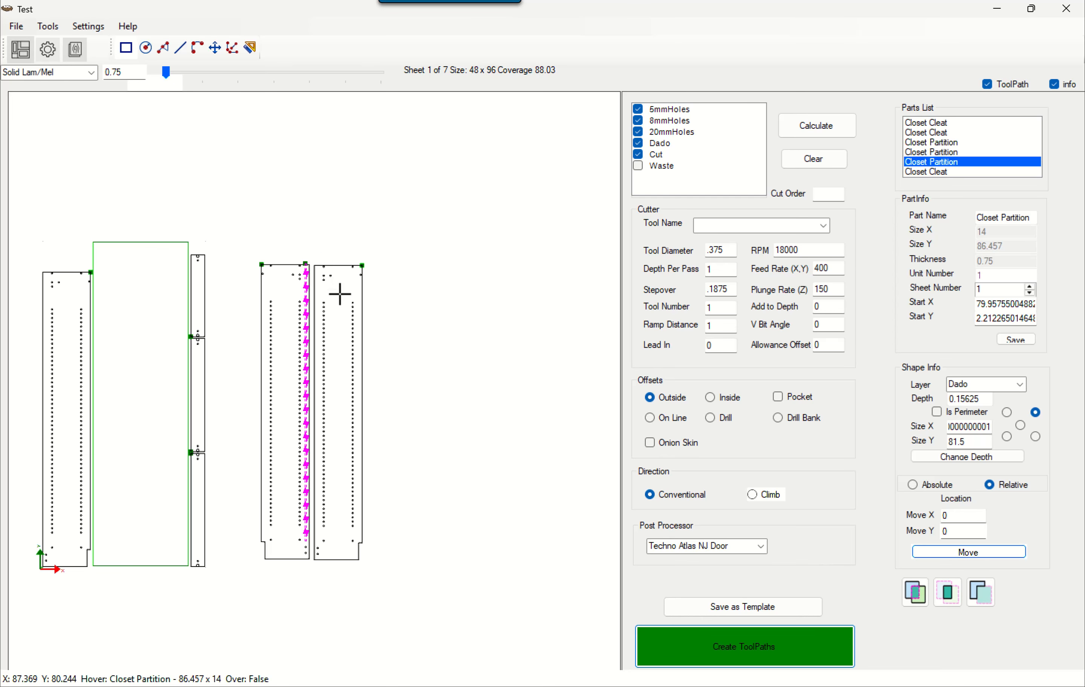
drag(339, 291, 342, 533)
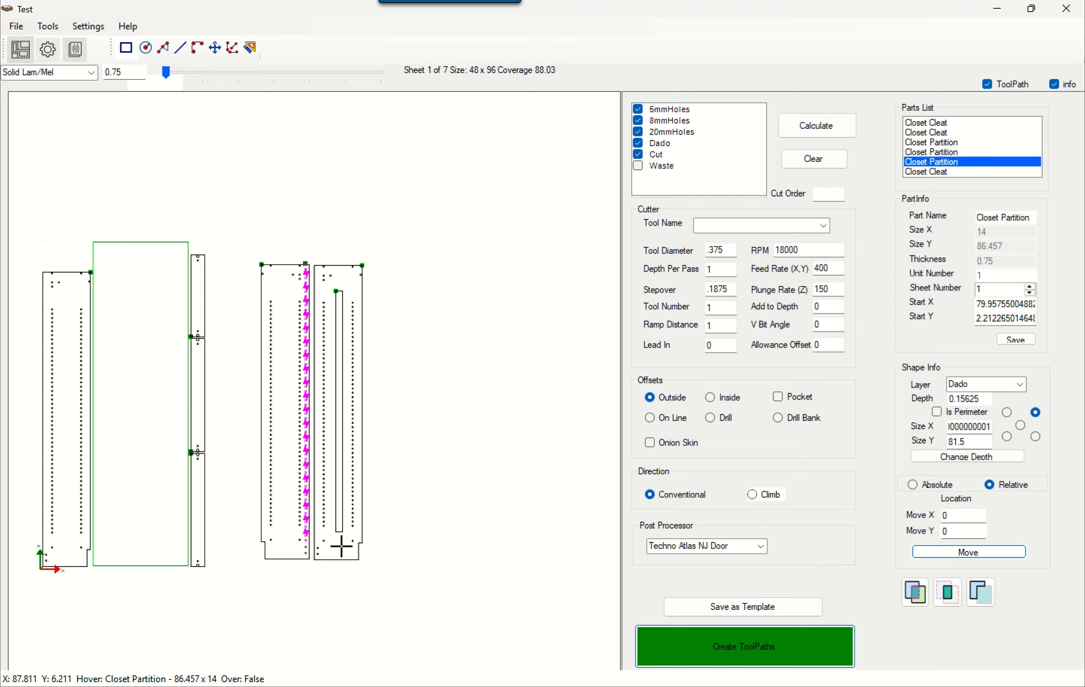
click(337, 544)
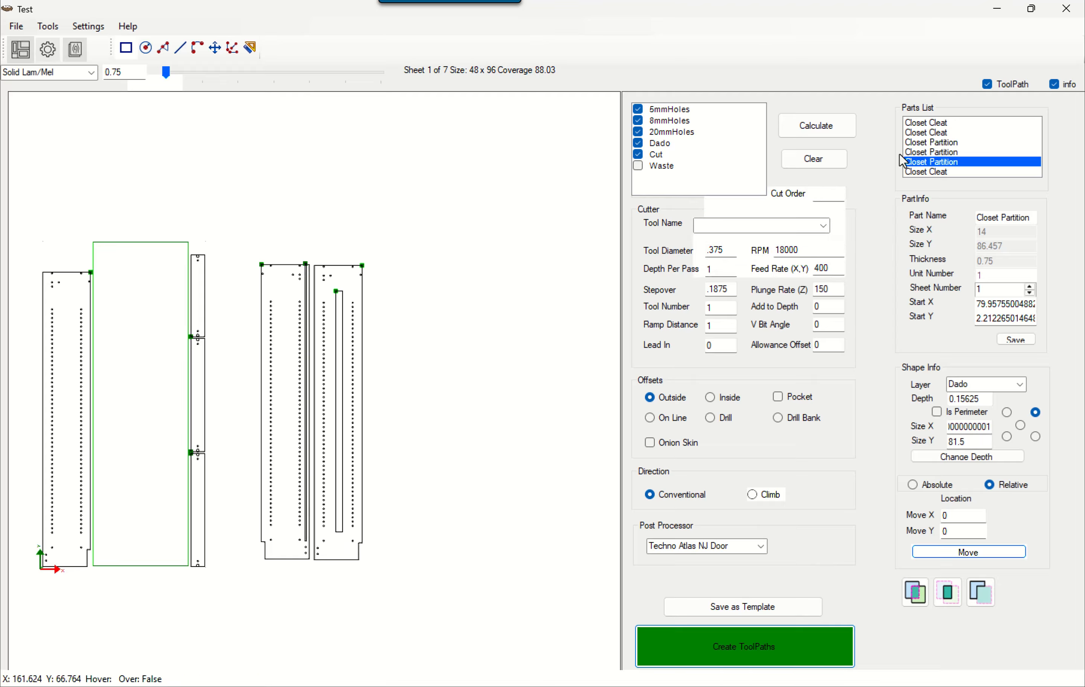
Highlight the second moved partition as a whole part to examine which shapes belong to it, and deselect it.
click(929, 164)
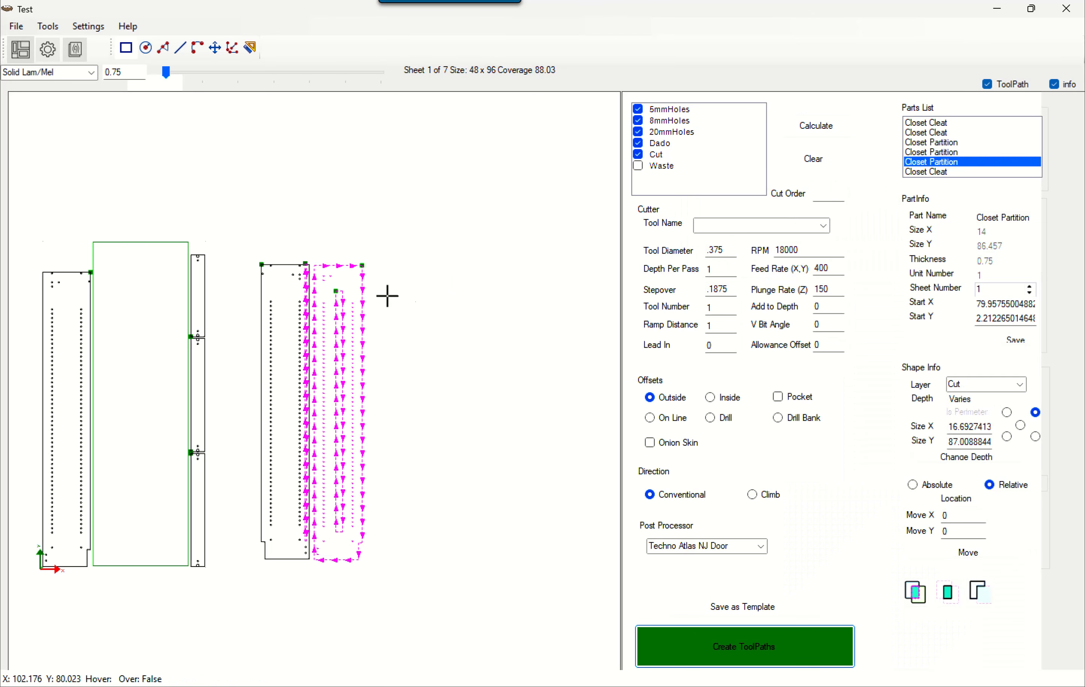
scroll(339, 309, up, 3)
scroll(345, 302, up, 2)
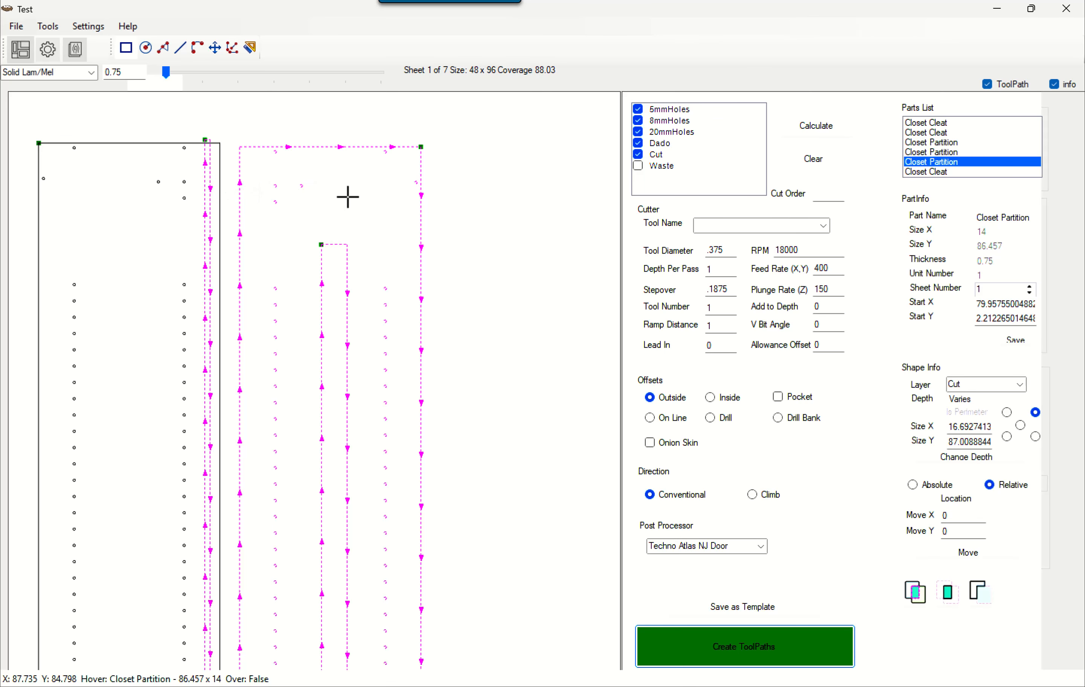
click(367, 201)
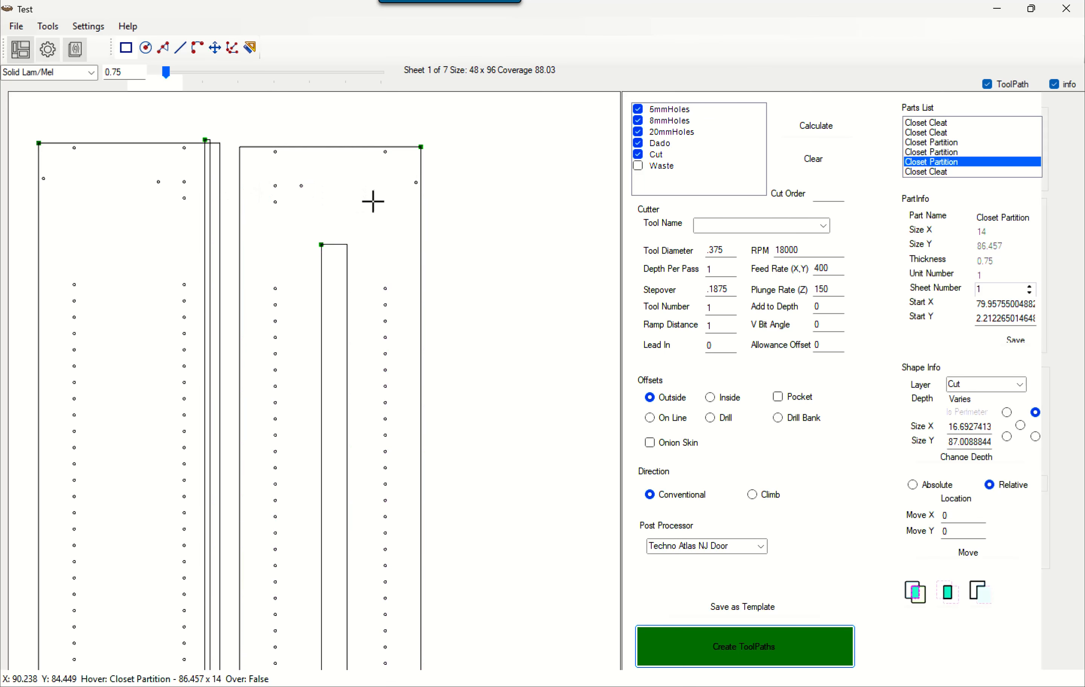
Select the first partition's dado and outline together, and highlight each closet partition in turn to compare the shapes grouped with it.
click(206, 198)
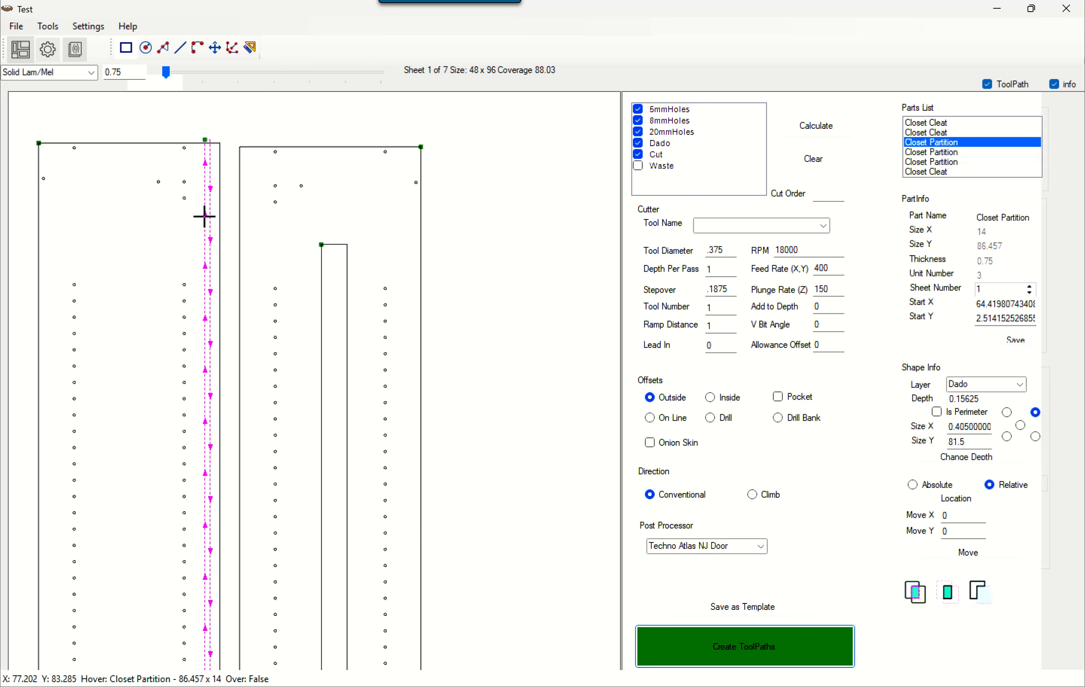
shift+click(141, 144)
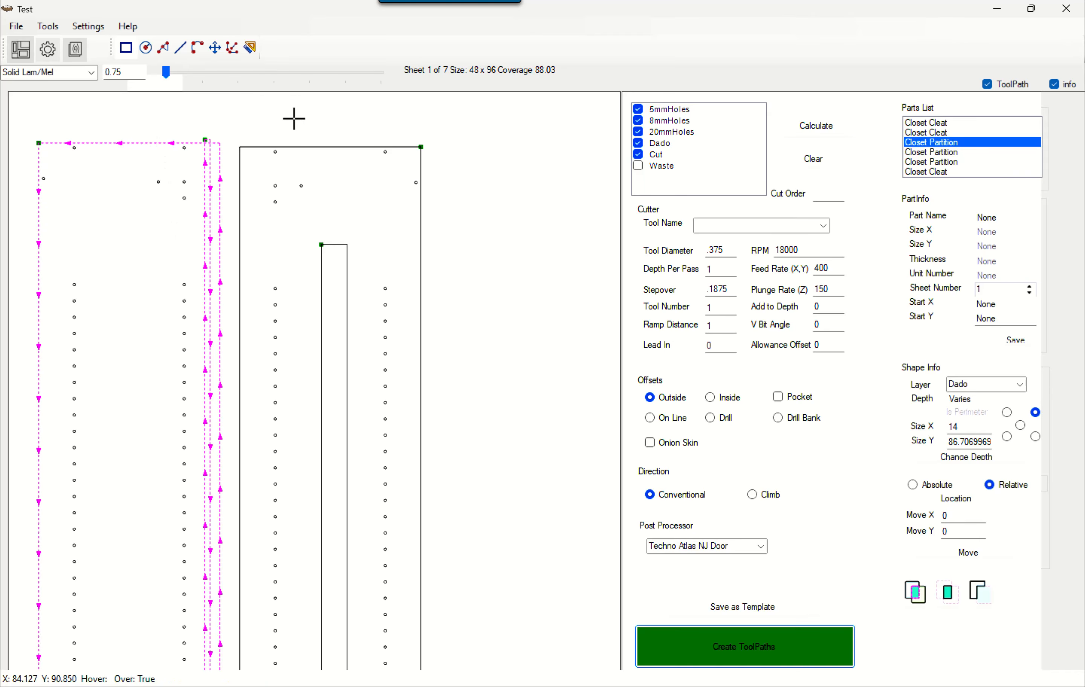
click(939, 147)
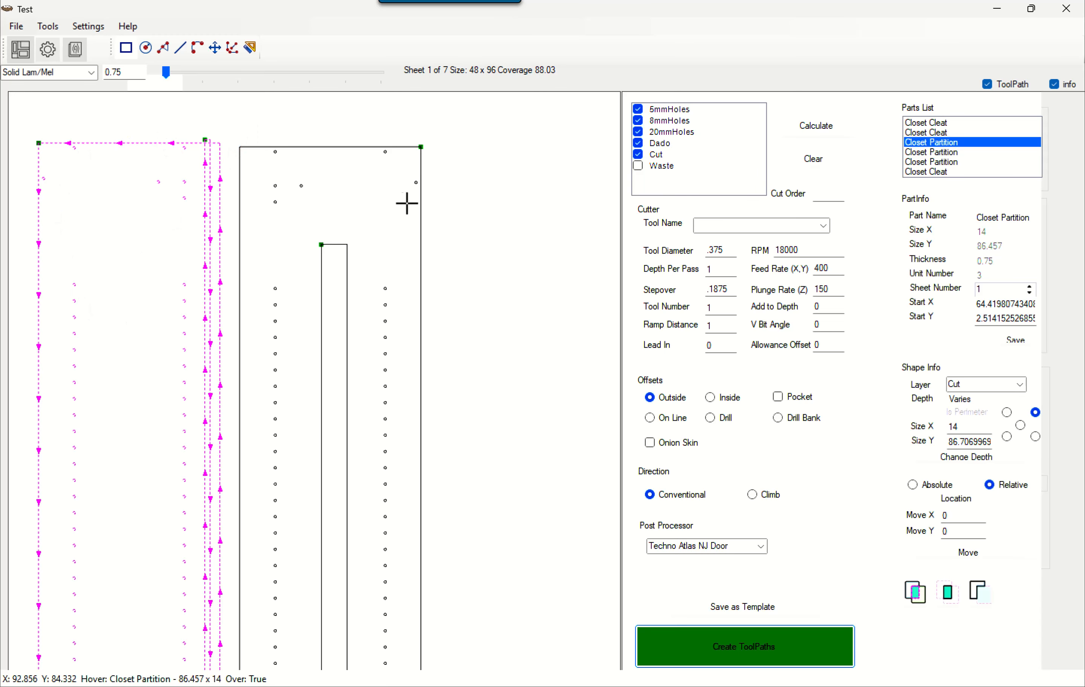
click(935, 152)
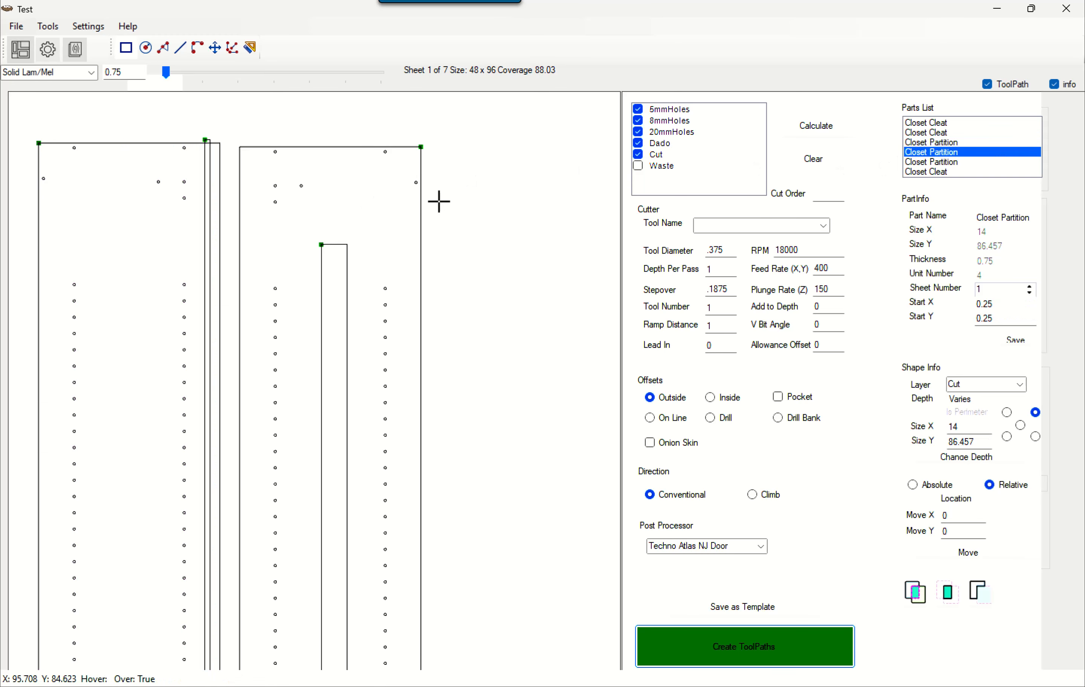
click(404, 207)
click(914, 160)
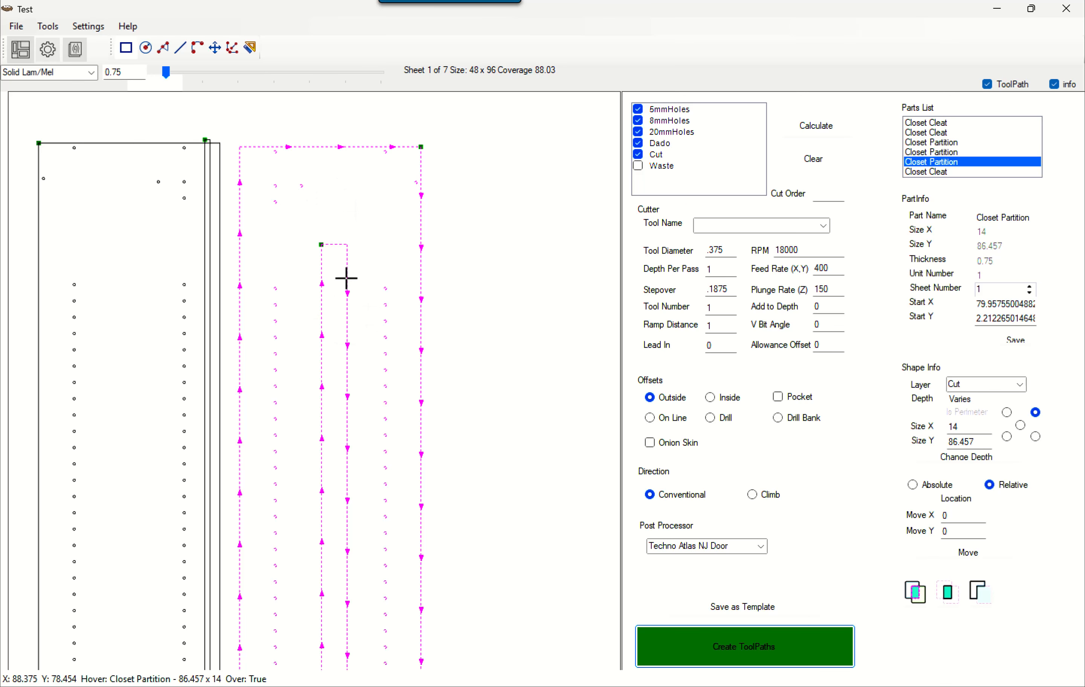
Select the narrow rectangle inside the second moved partition, assign it to the Dado layer and enter a depth of 5/32.
scroll(360, 286, down, 2)
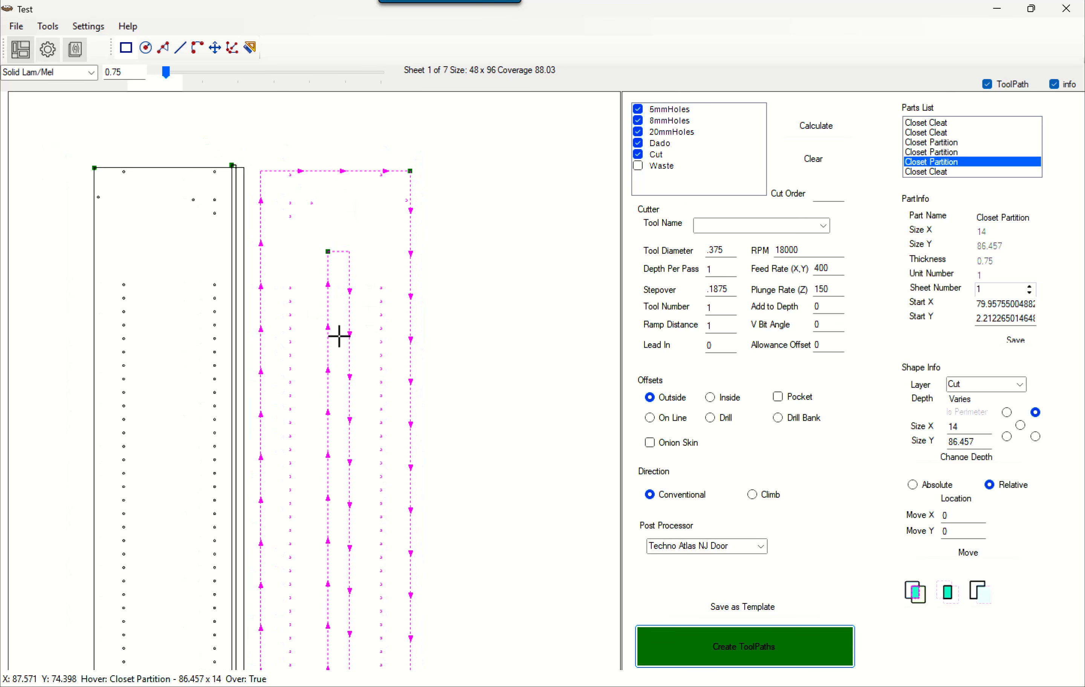
middle_drag(364, 331, 365, 329)
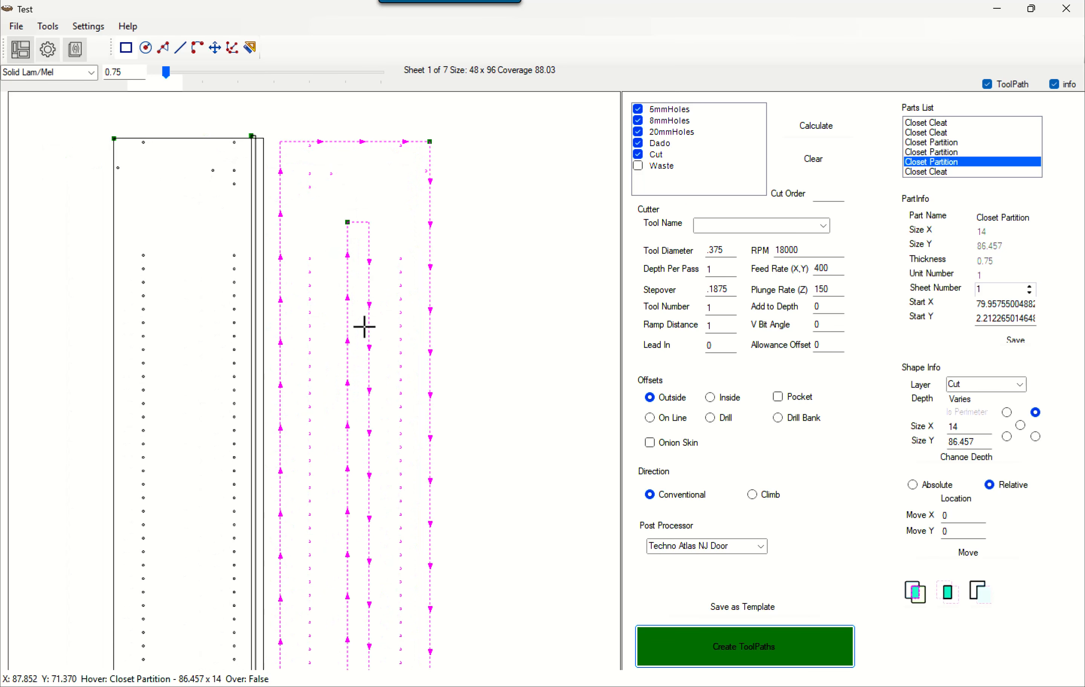
click(396, 207)
click(370, 231)
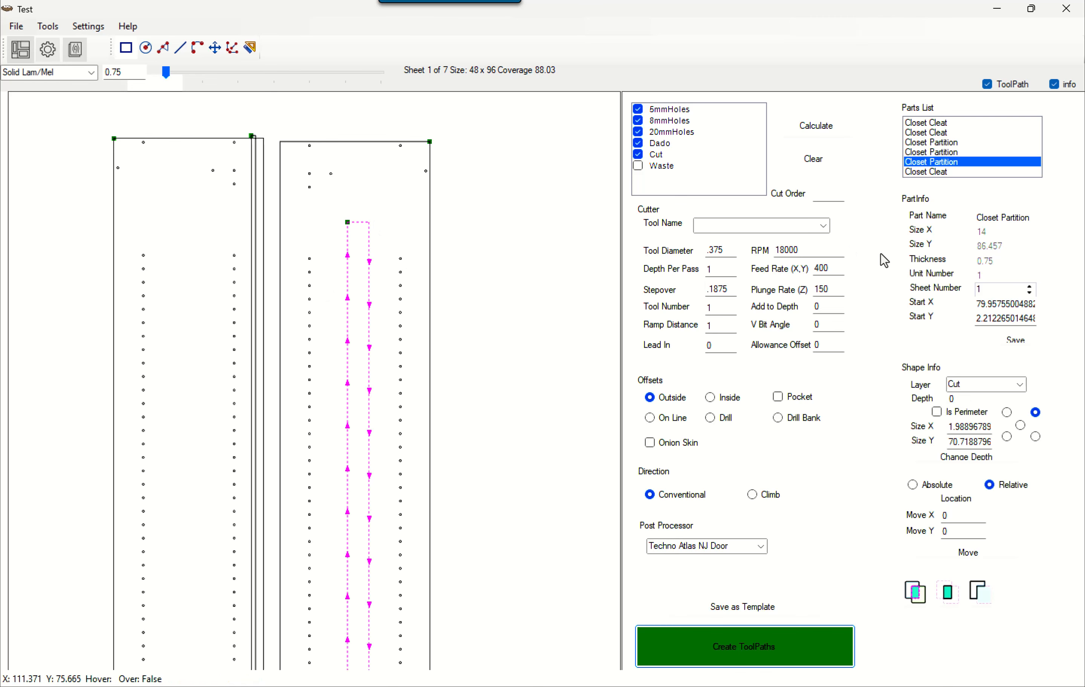
click(1021, 385)
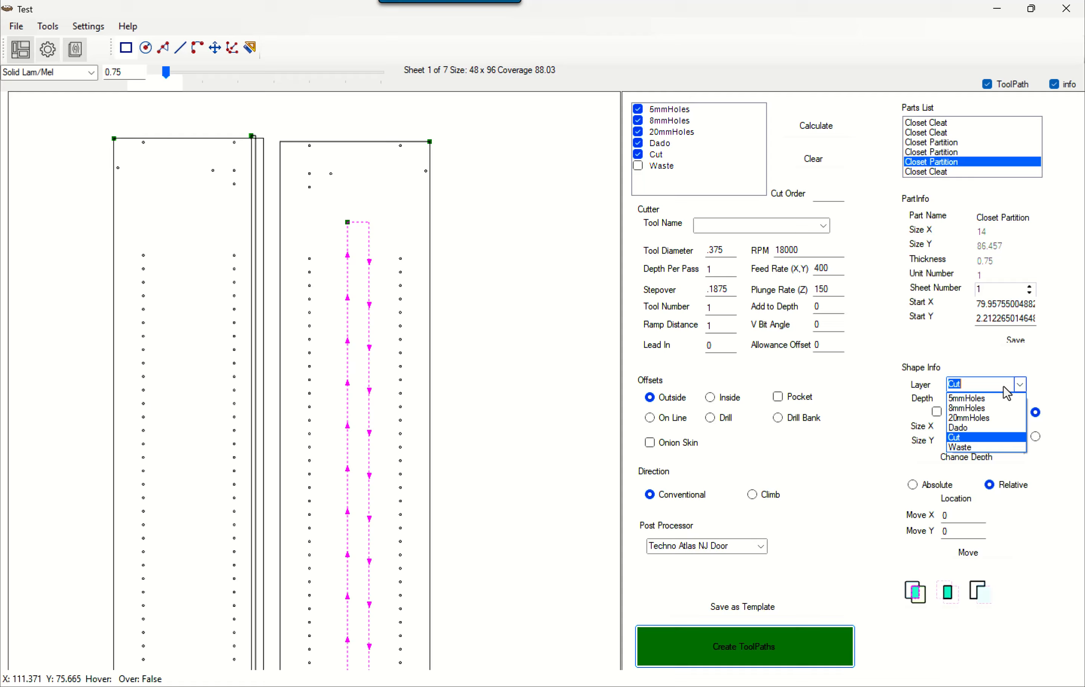
click(969, 430)
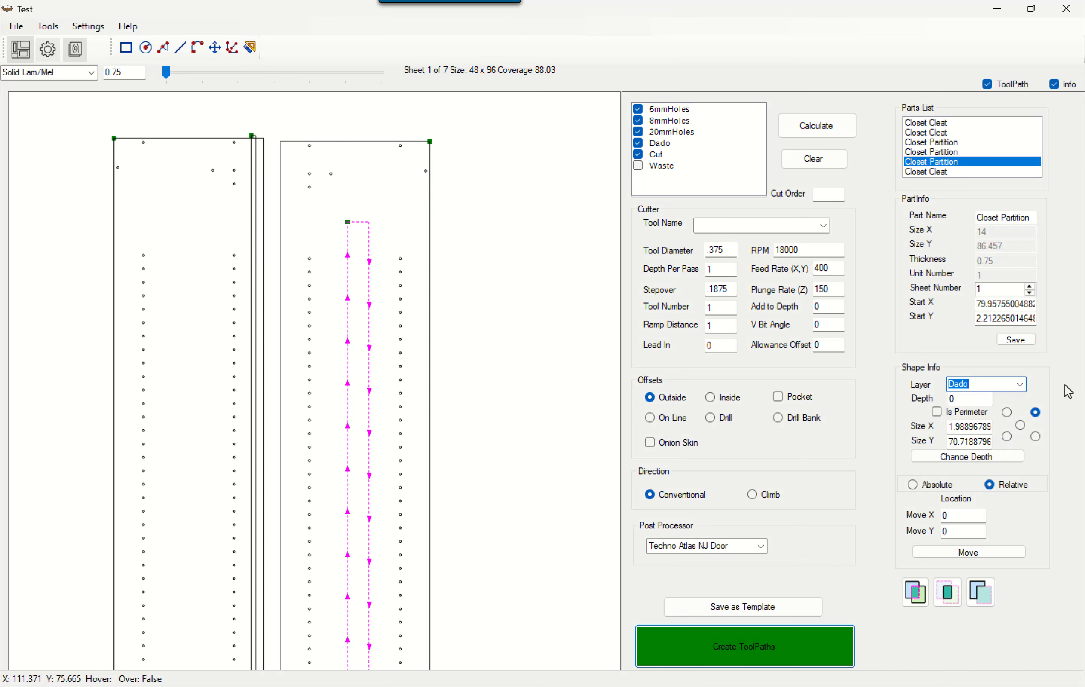
drag(990, 402, 915, 412)
text(5)
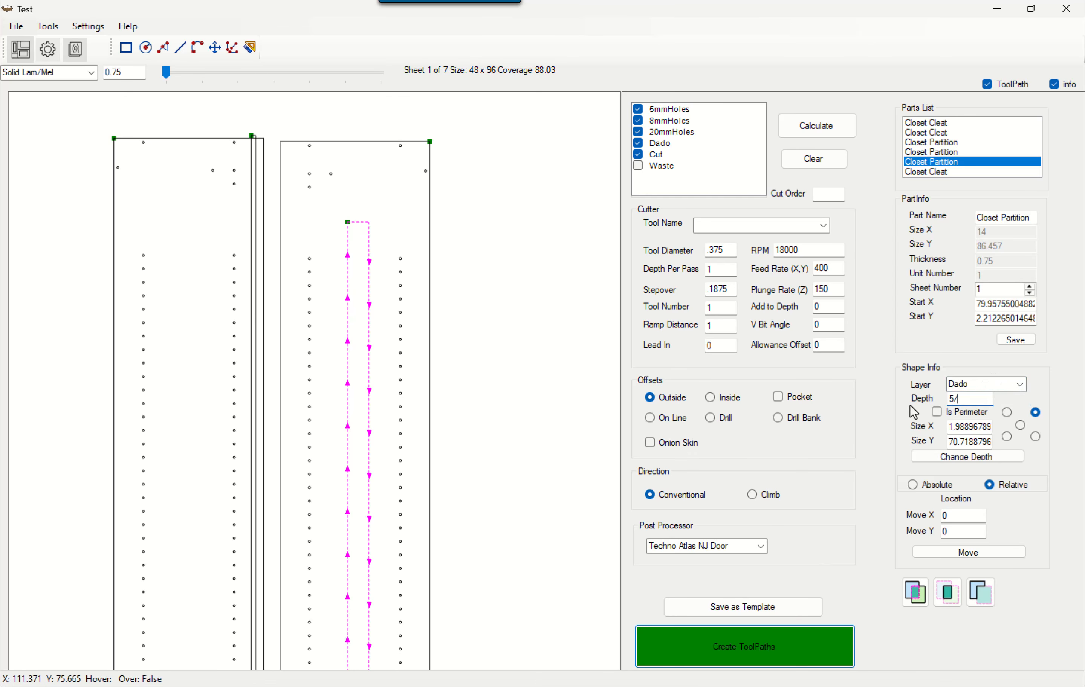
text(/32)
Set the dado's Size X to .375+.03 and Size Y to 81.5, and apply the shape changes.
double_click(962, 426)
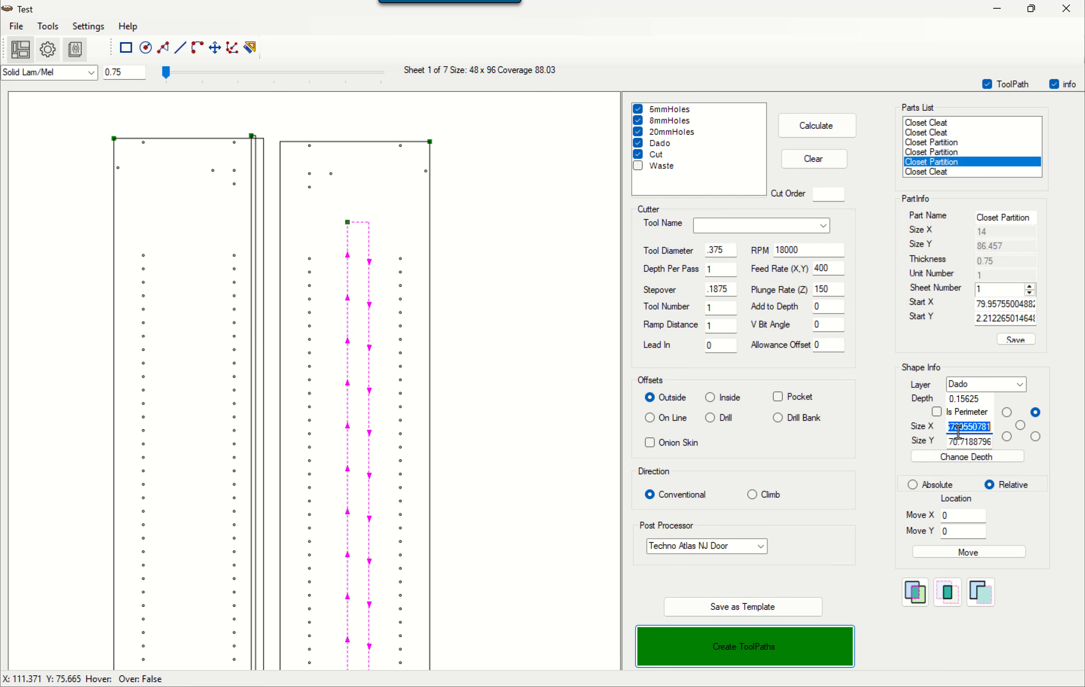
text(.)
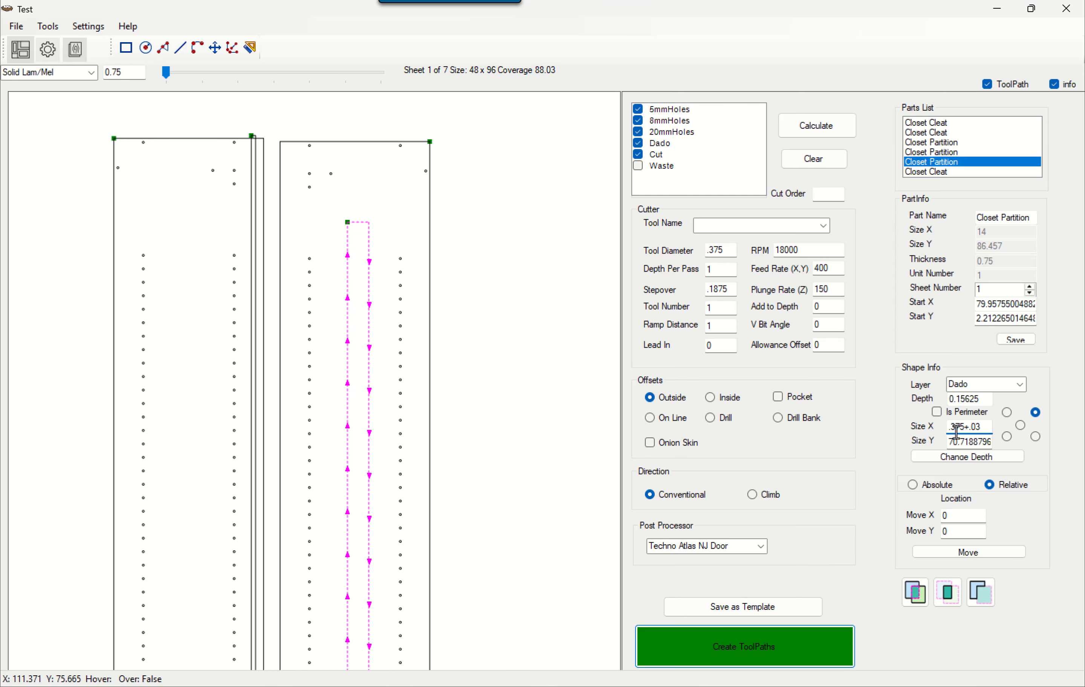
text(375+.03)
key(Tab)
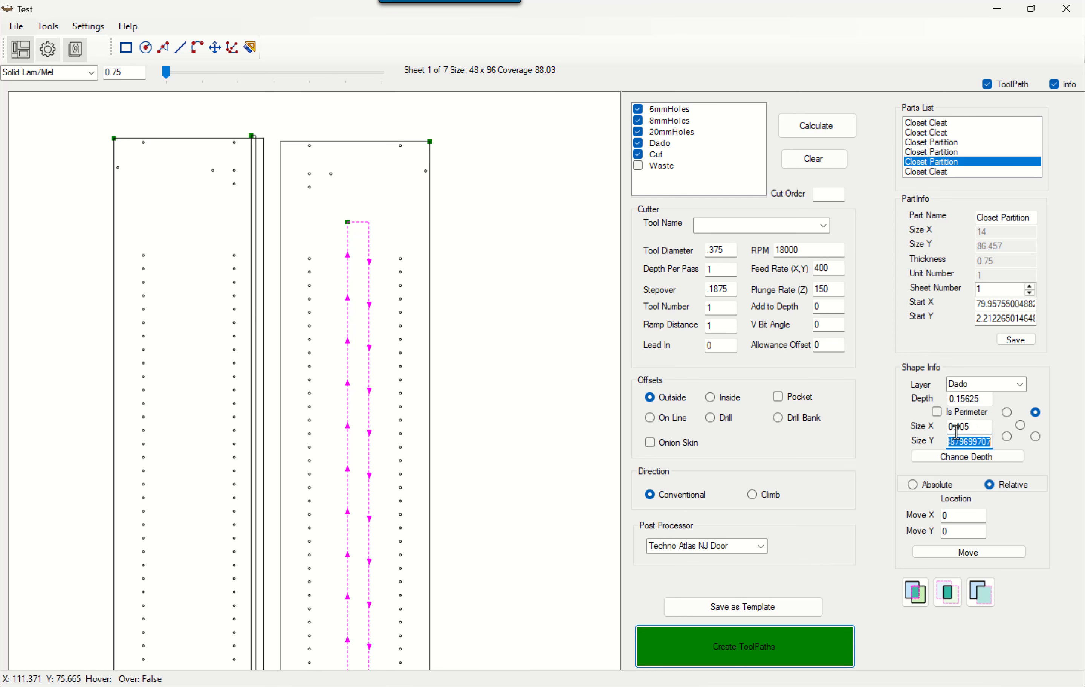
text(81.5)
click(1017, 460)
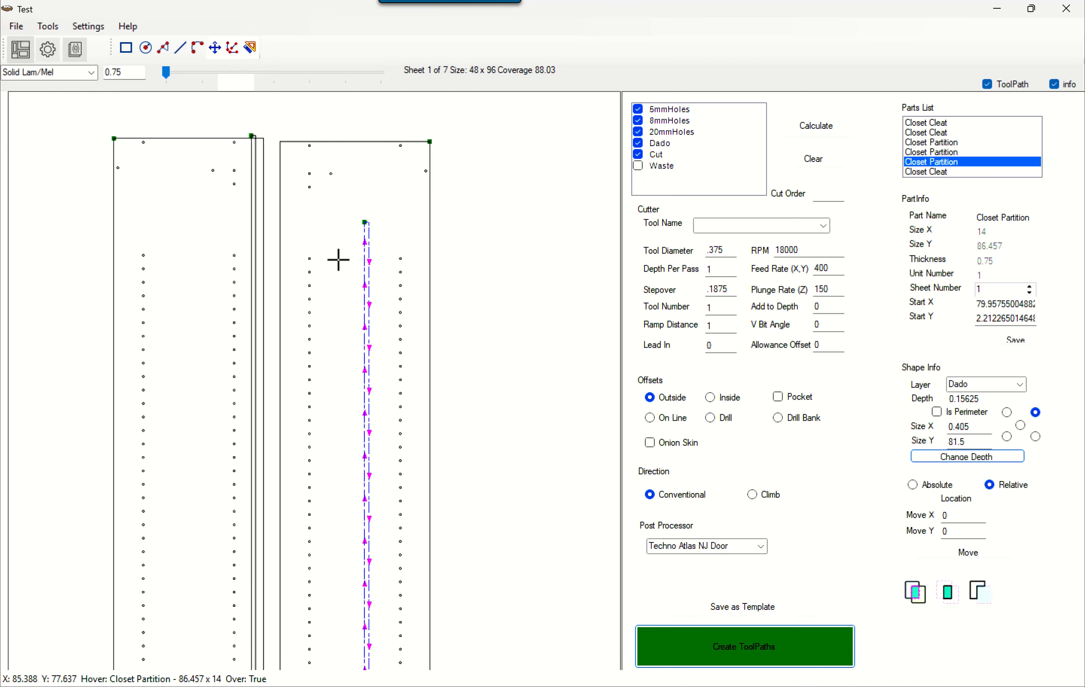
Move the resized dado by its upper-left corner onto the second partition's upper-left corner.
scroll(336, 259, down, 3)
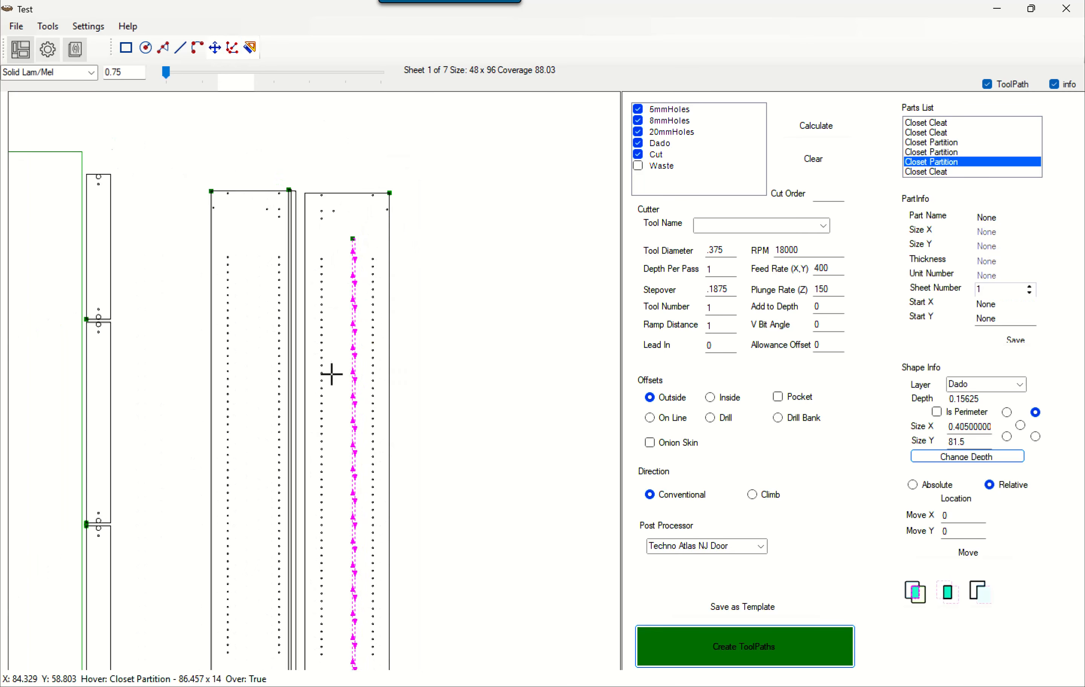
middle_drag(333, 376, 351, 411)
scroll(312, 287, up, 4)
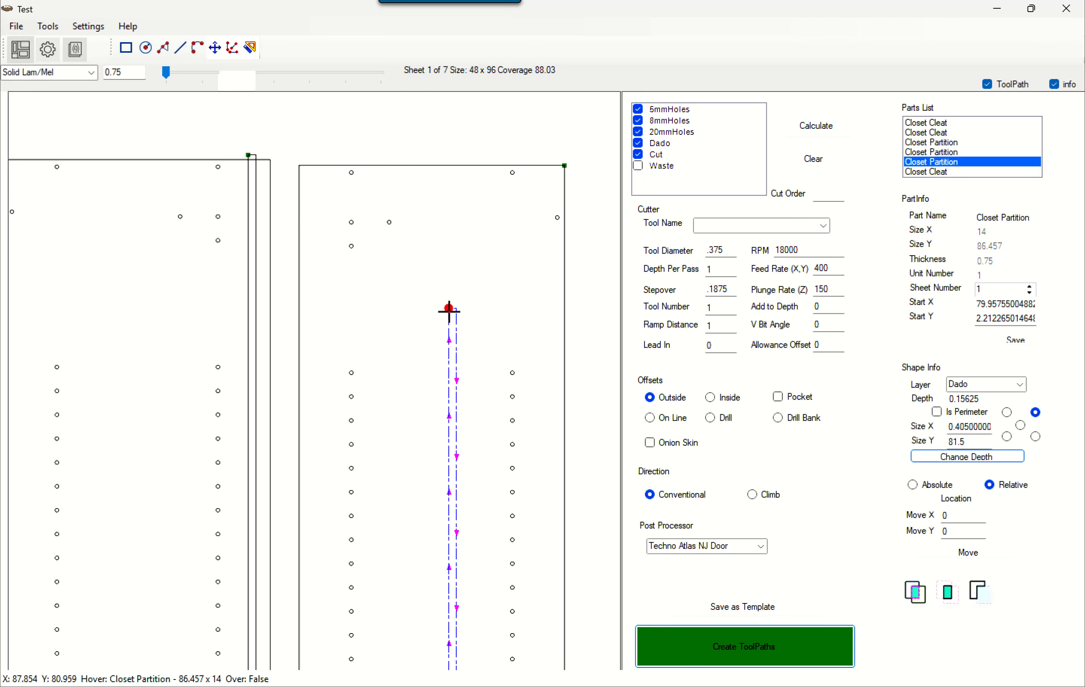
drag(448, 310, 307, 167)
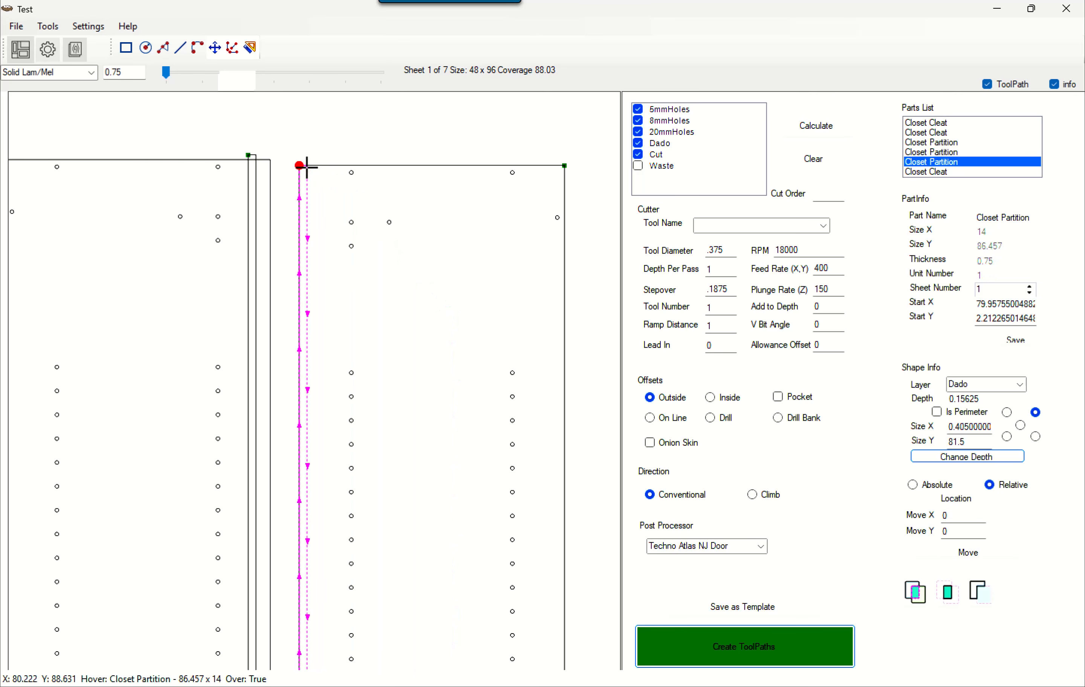
Select the second partition's dado and move it relatively by .75 in X and .25 in Y, with the upper-left reference point chosen.
click(322, 196)
click(307, 198)
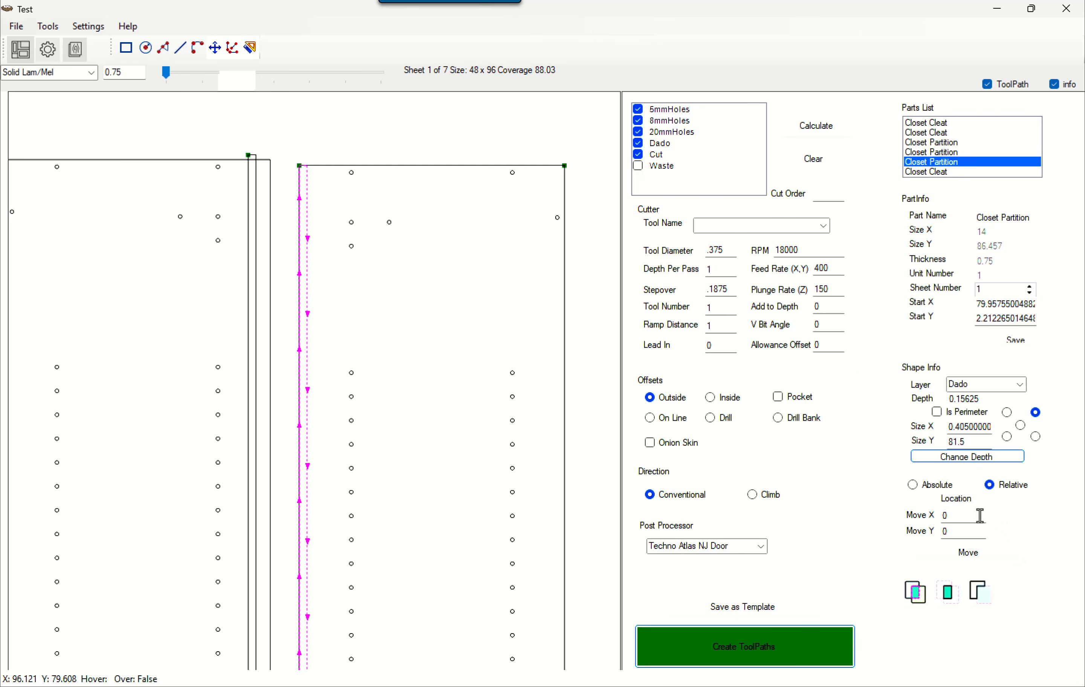
double_click(966, 516)
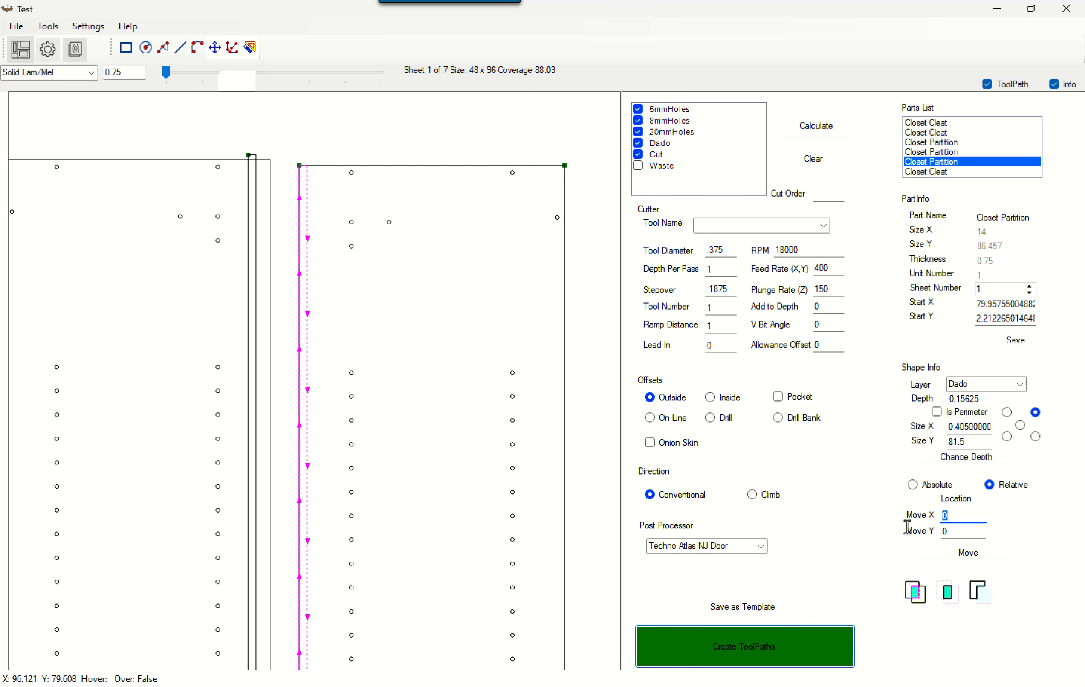
text(.75)
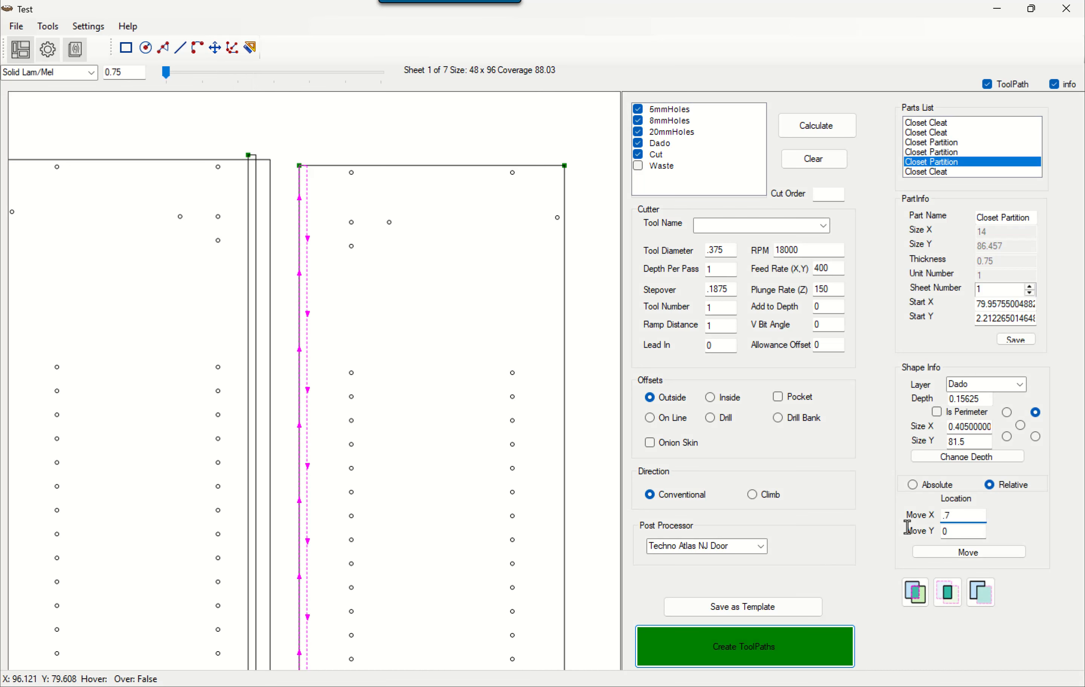
double_click(939, 531)
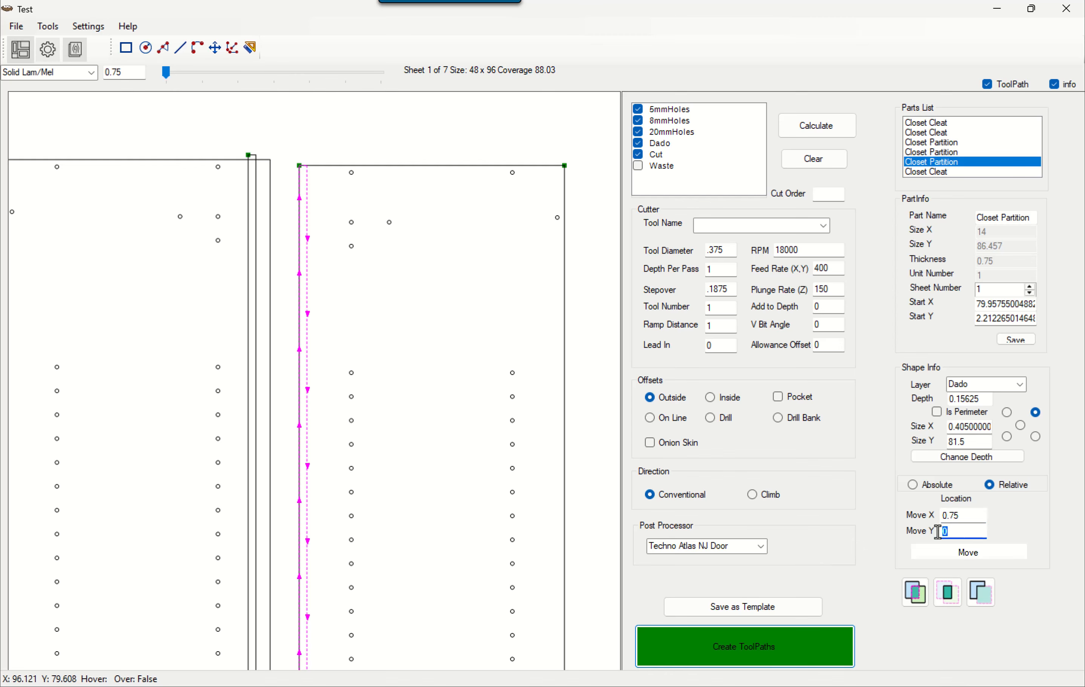
text(.25)
click(1008, 412)
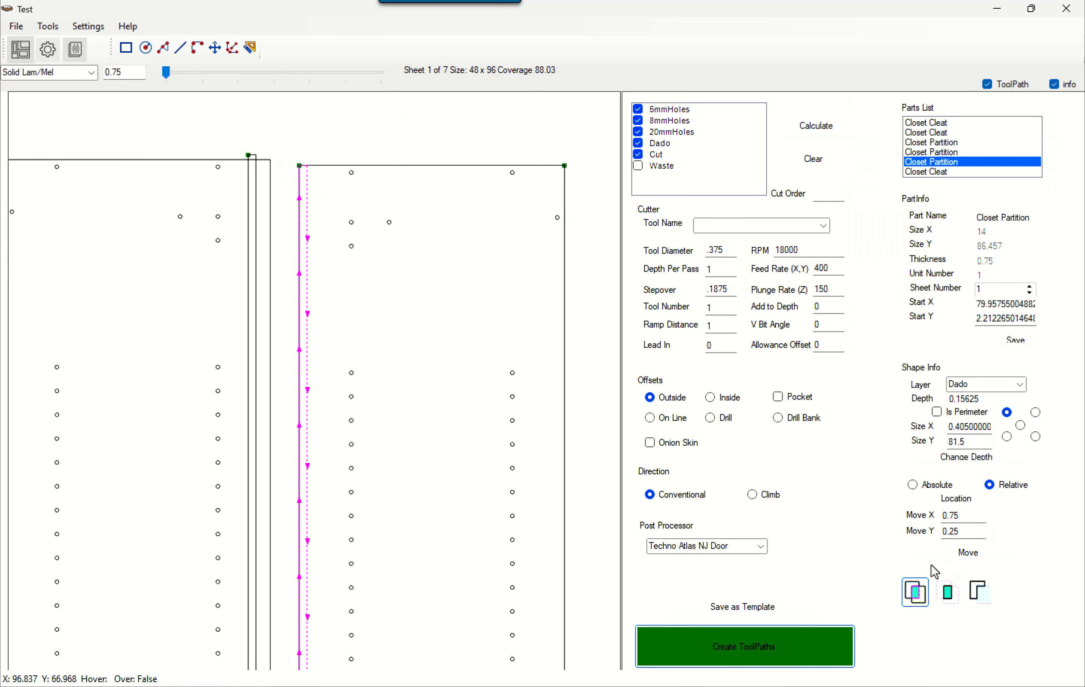
click(949, 557)
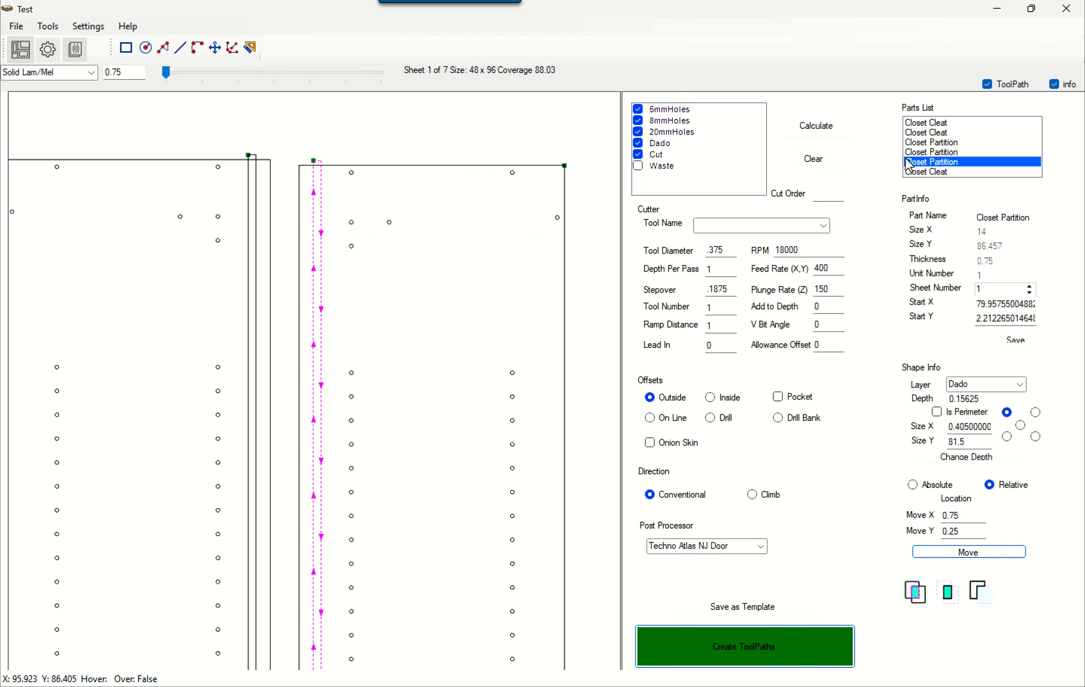
Highlight each moved closet partition as a whole part to examine whether its dado is grouped with it, and deselect.
click(936, 163)
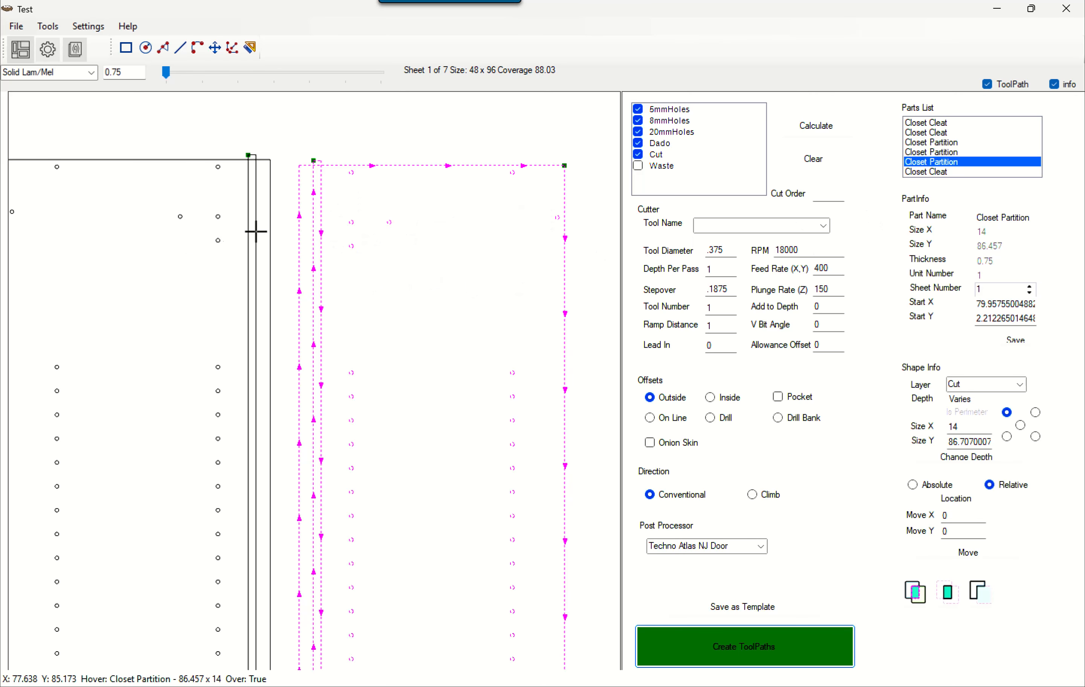
click(222, 276)
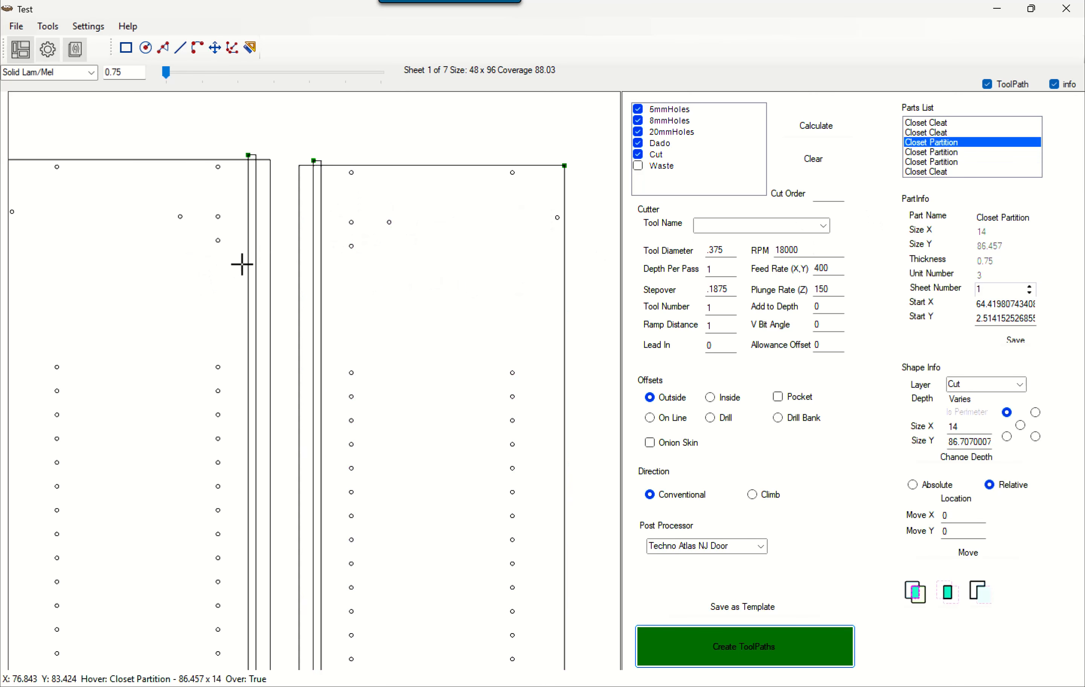
click(972, 142)
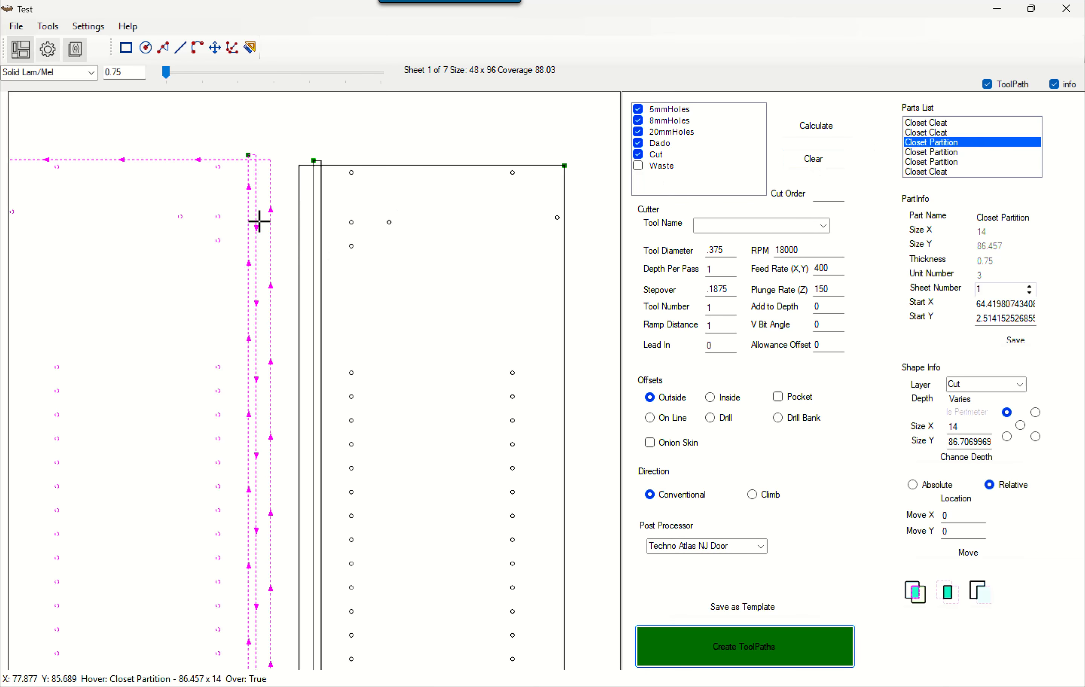
scroll(224, 267, down, 6)
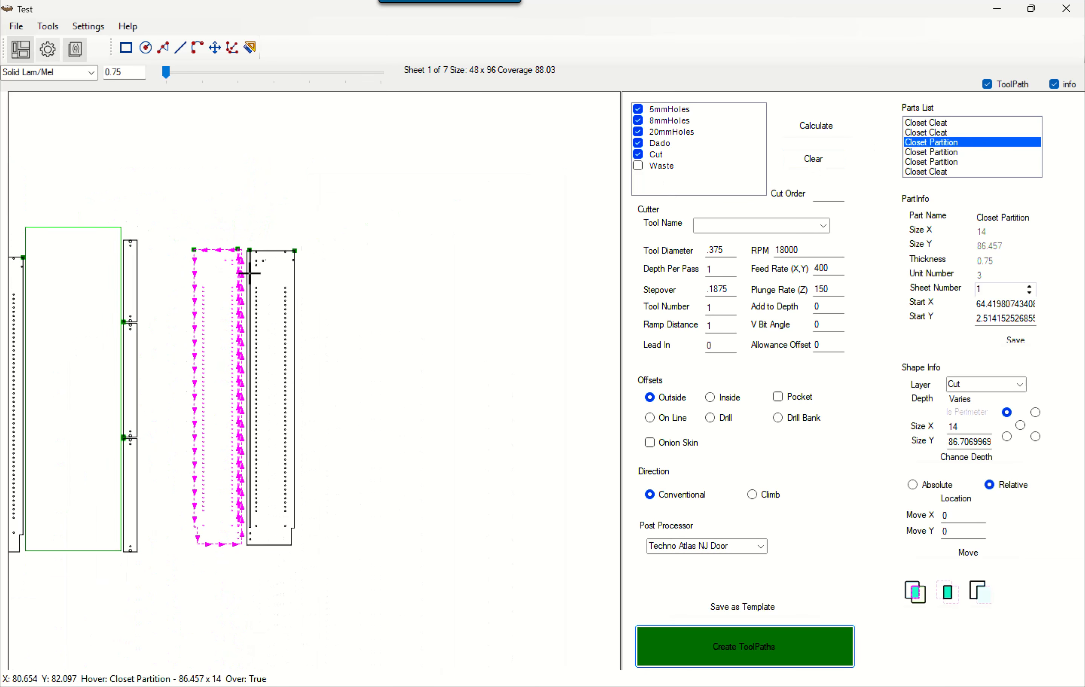
click(370, 281)
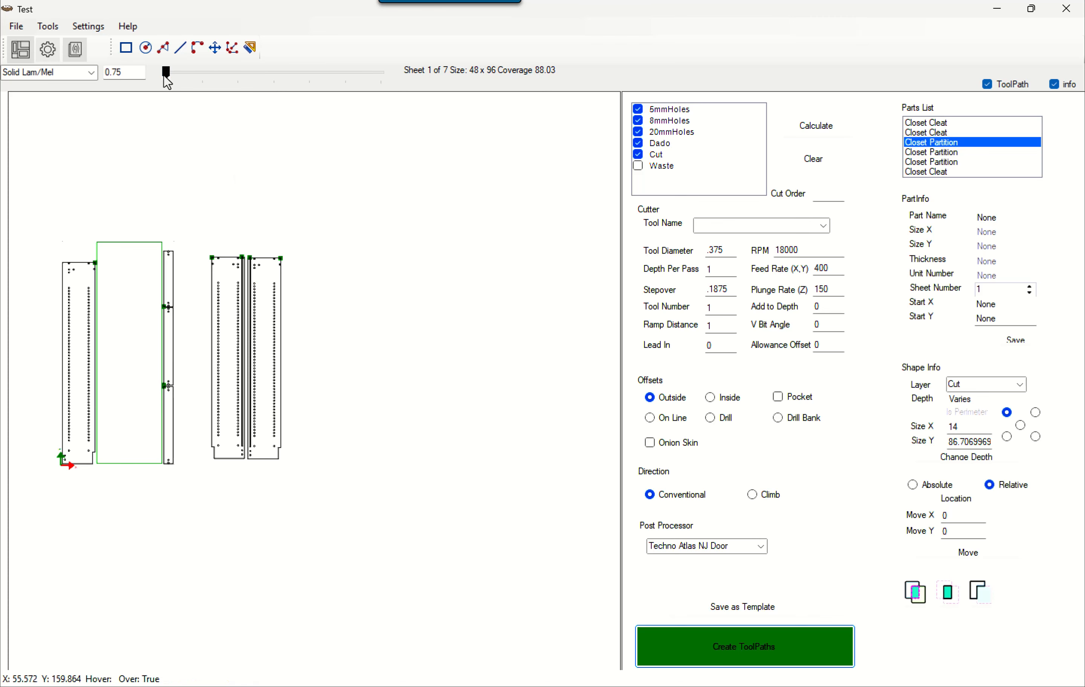
mouse_move(164, 73)
mouse_down()
mouse_move(238, 75)
mouse_move(168, 75)
mouse_up()
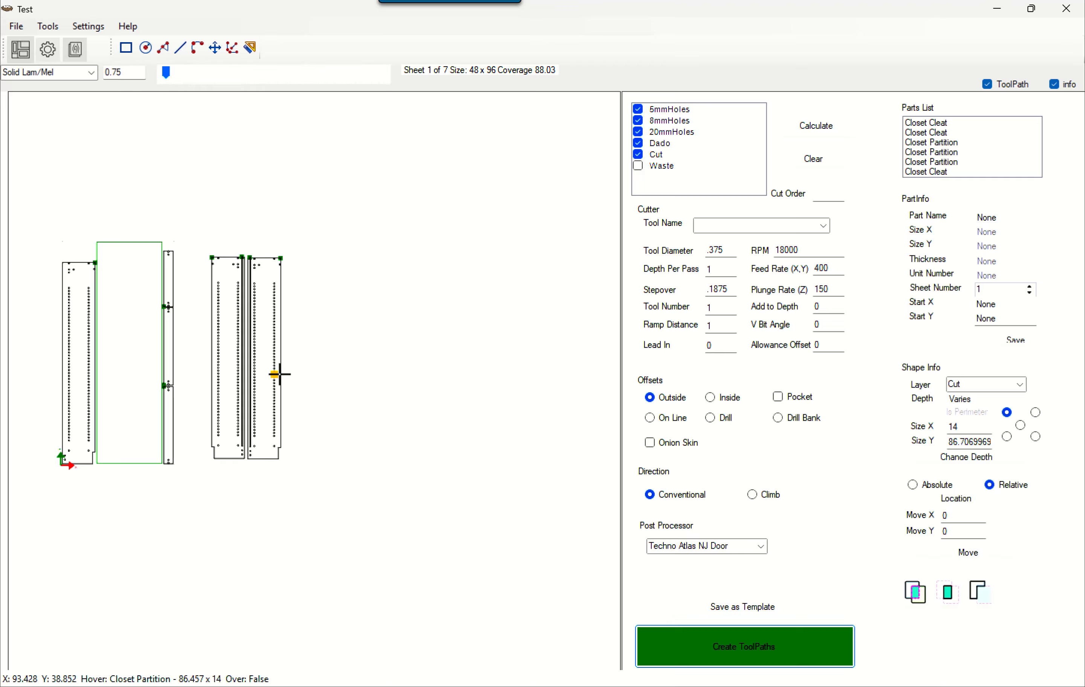
Copy the second moved partition with its dado and move the copy into the empty space to its right.
scroll(249, 261, up, 3)
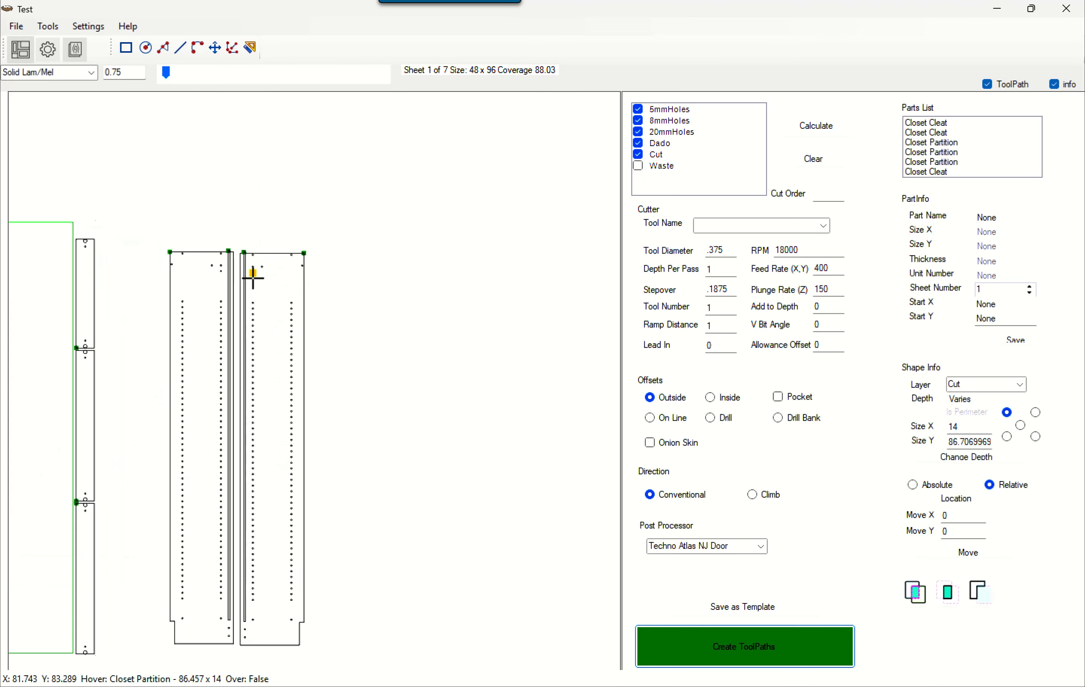
right_click(275, 324)
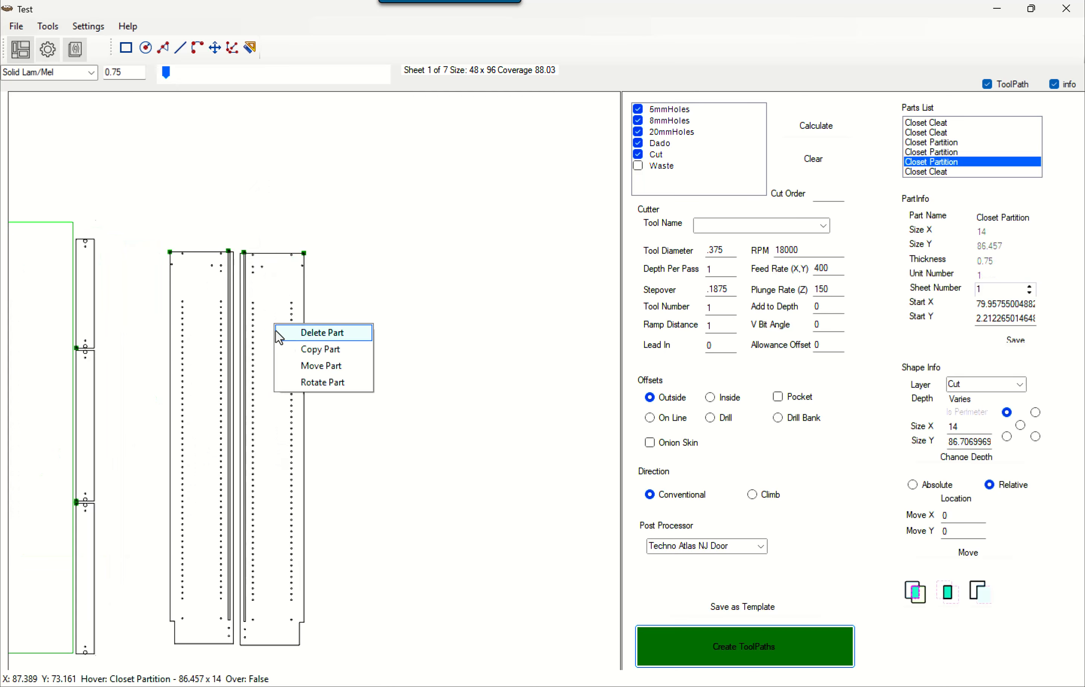
click(302, 354)
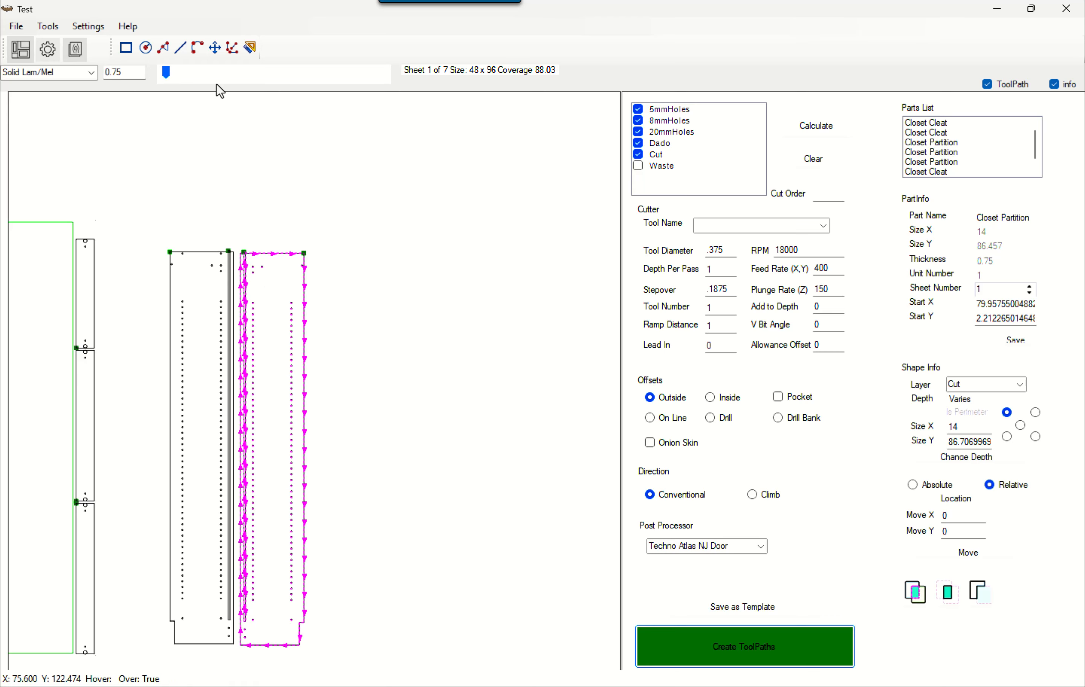
click(215, 48)
drag(263, 347, 388, 356)
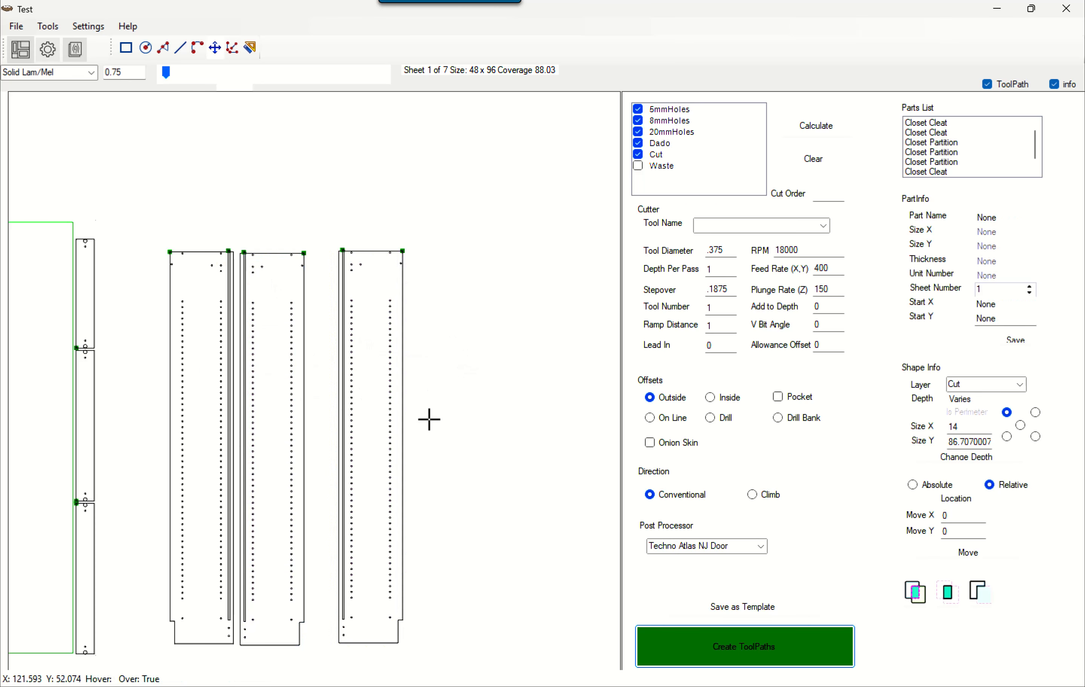
Copy the first moved partition with its dado in place, and deselect it.
click(203, 398)
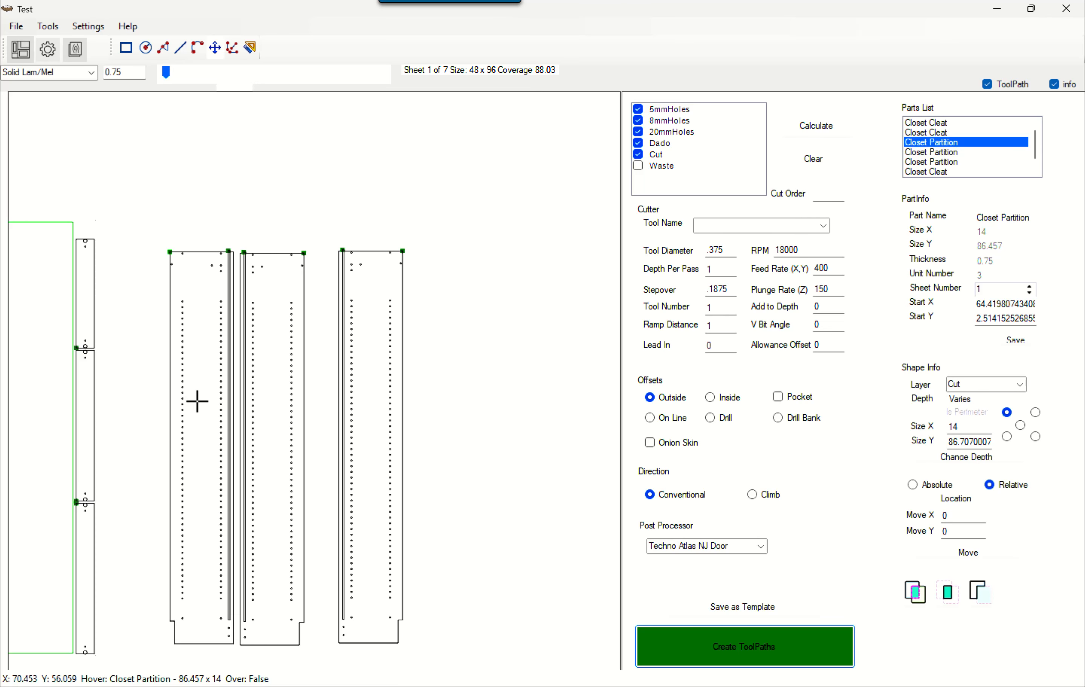
right_click(200, 379)
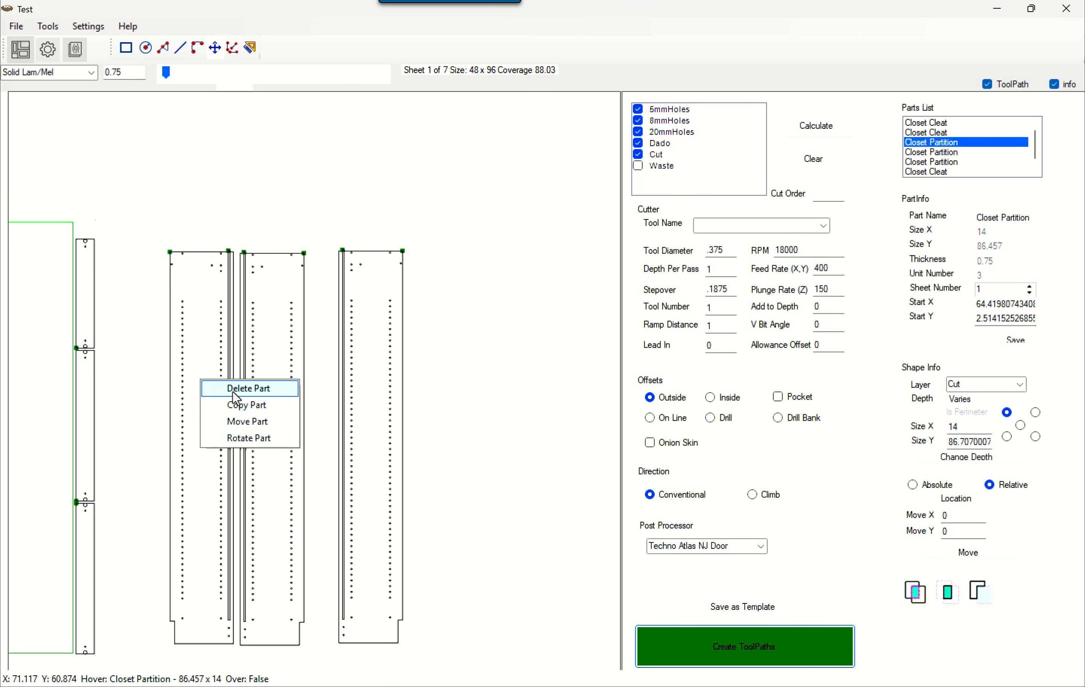
click(243, 406)
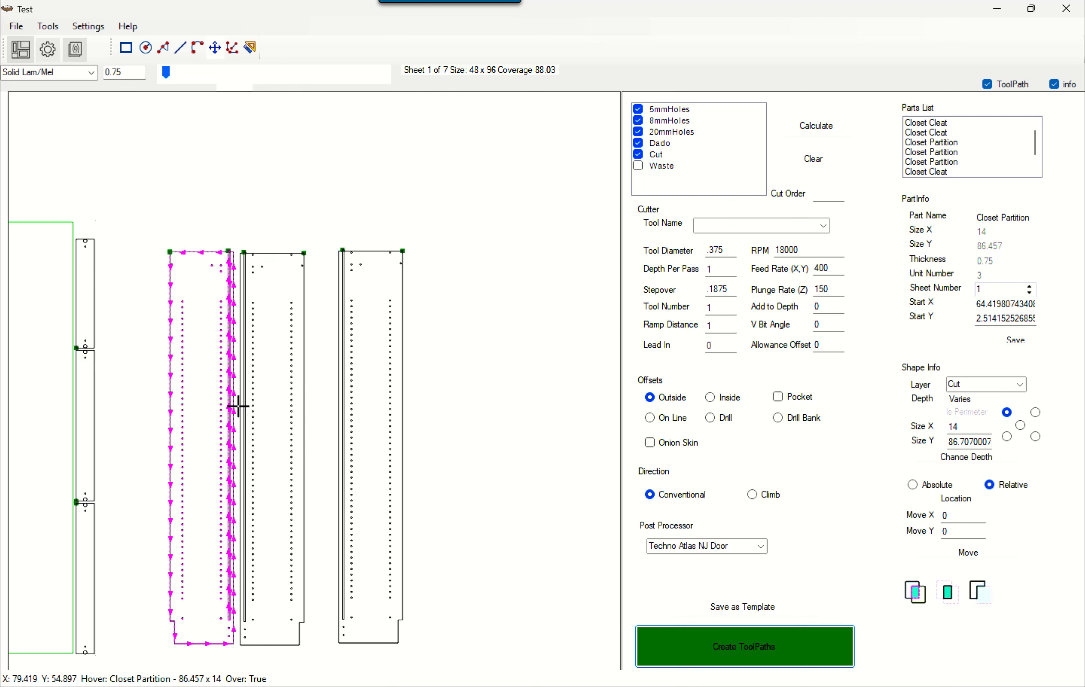
click(232, 218)
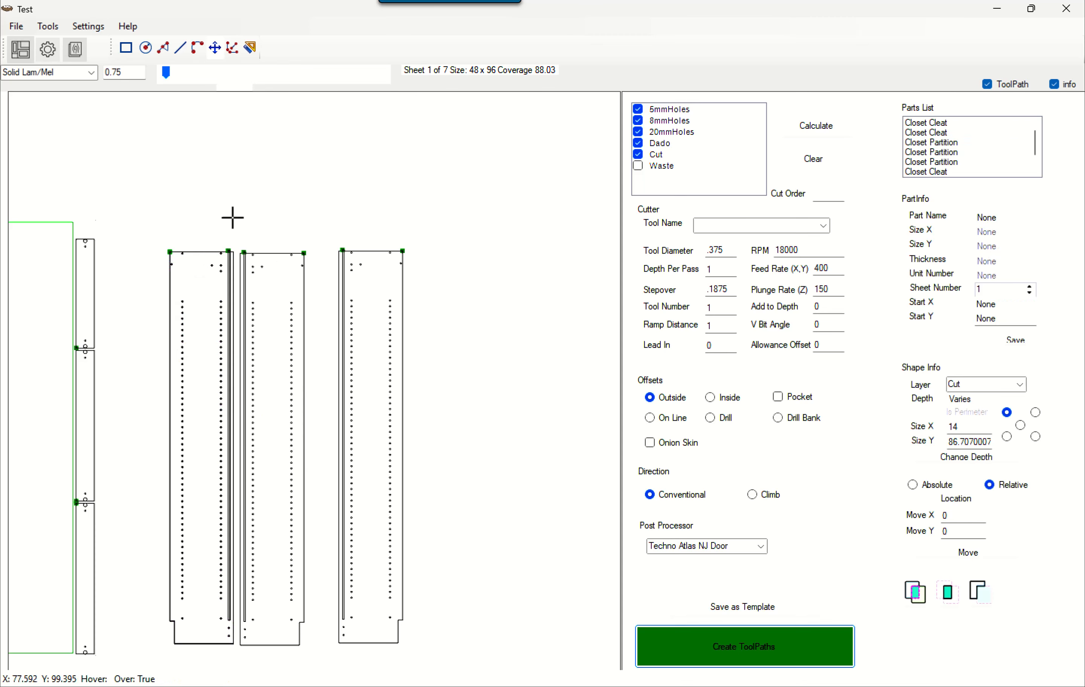
Nest all the parts again to arrange the modified and copied partitions on the sheets.
click(18, 58)
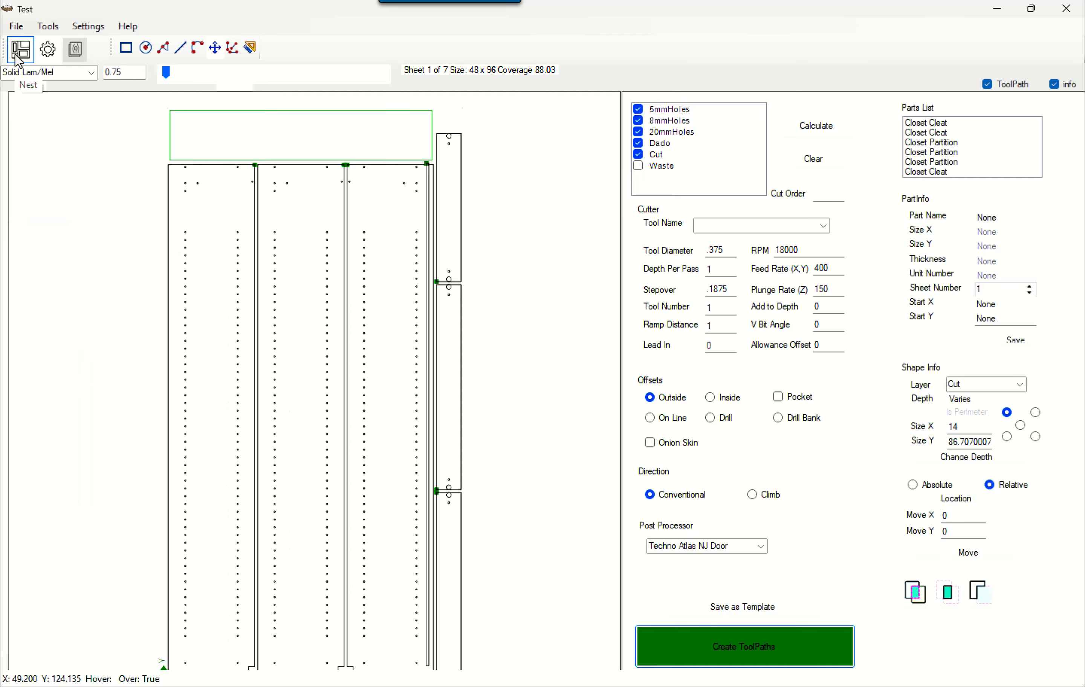
scroll(300, 318, down, 2)
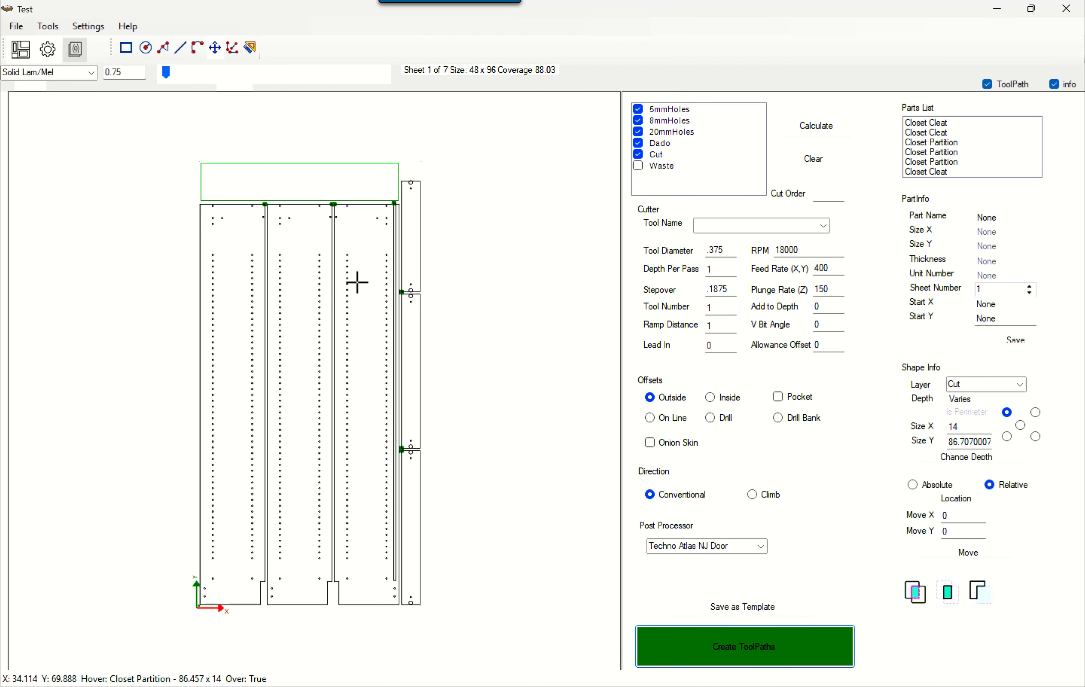
Inspect nested sheets 2 and 3, selecting the dado on one closet partition of each to examine its size and depth.
click(199, 73)
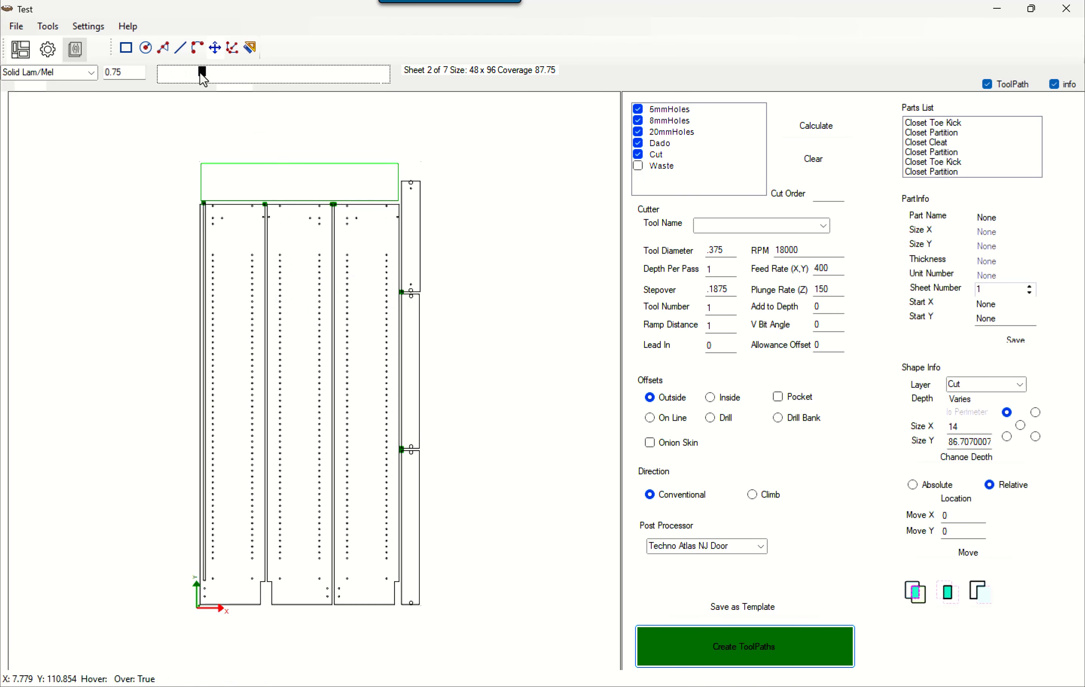
scroll(223, 223, up, 2)
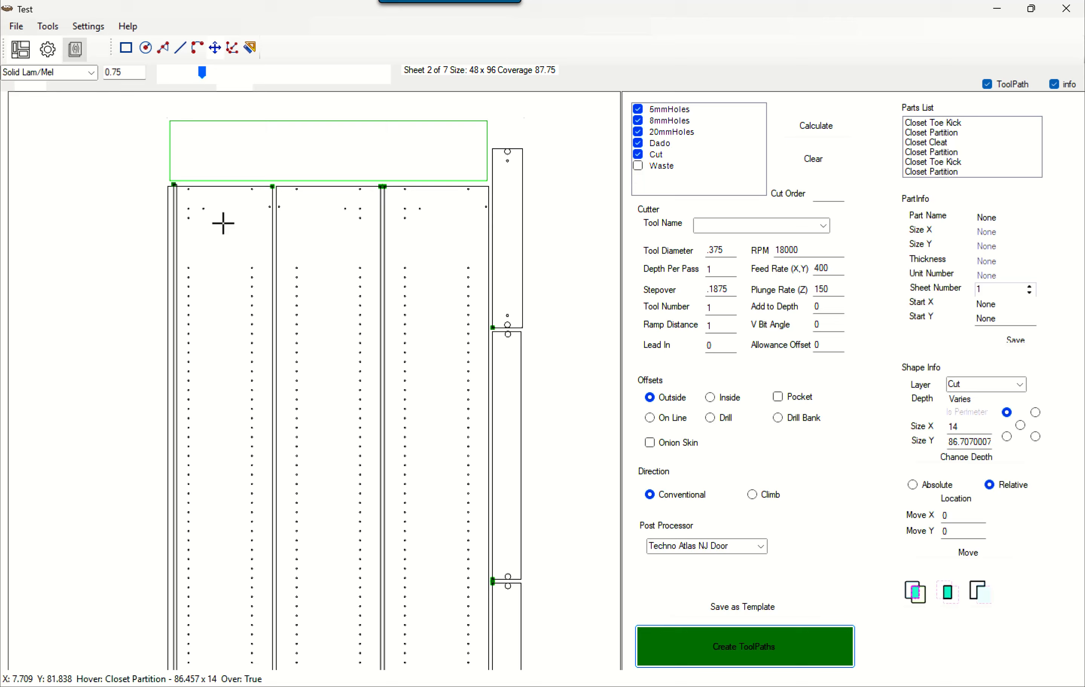
click(175, 208)
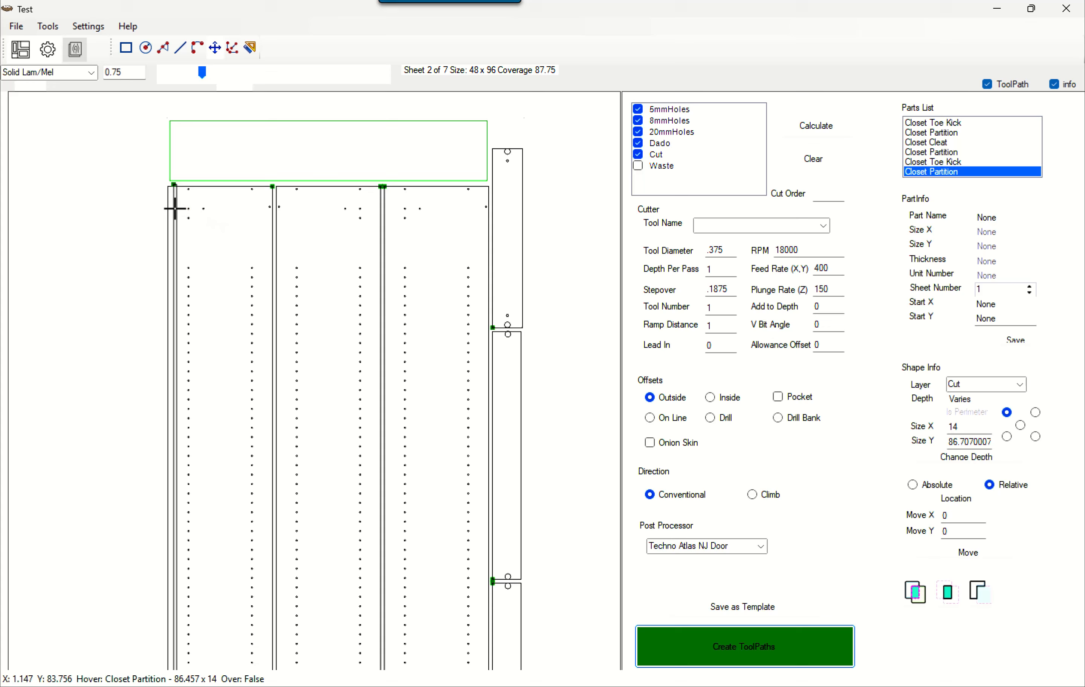
click(240, 72)
scroll(358, 259, down, 2)
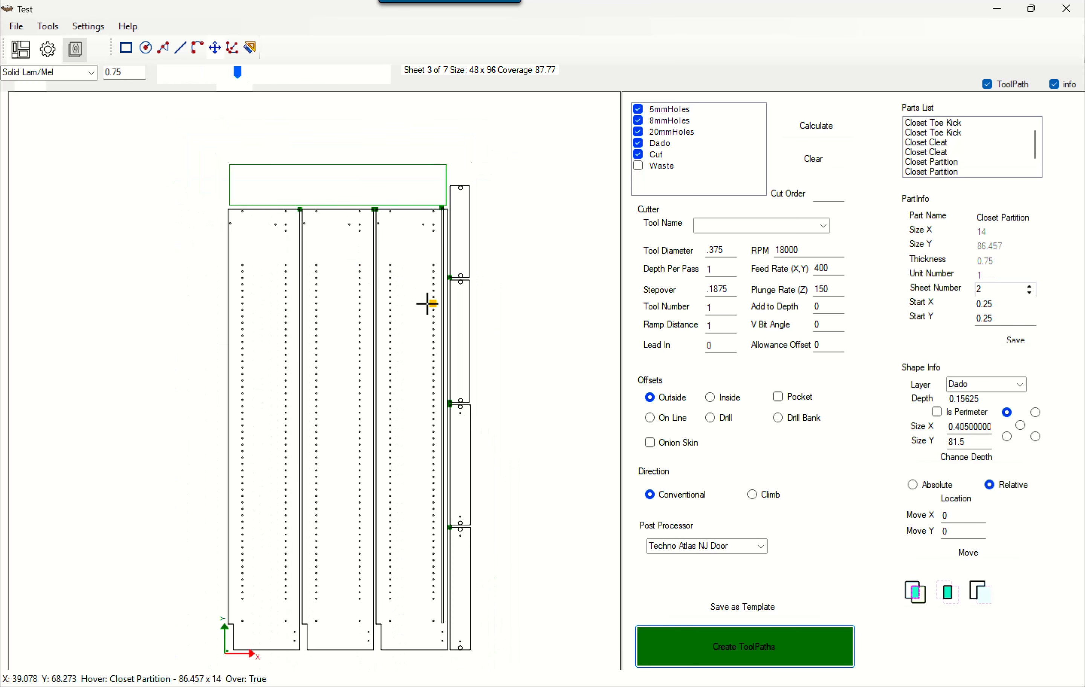
click(433, 335)
click(444, 255)
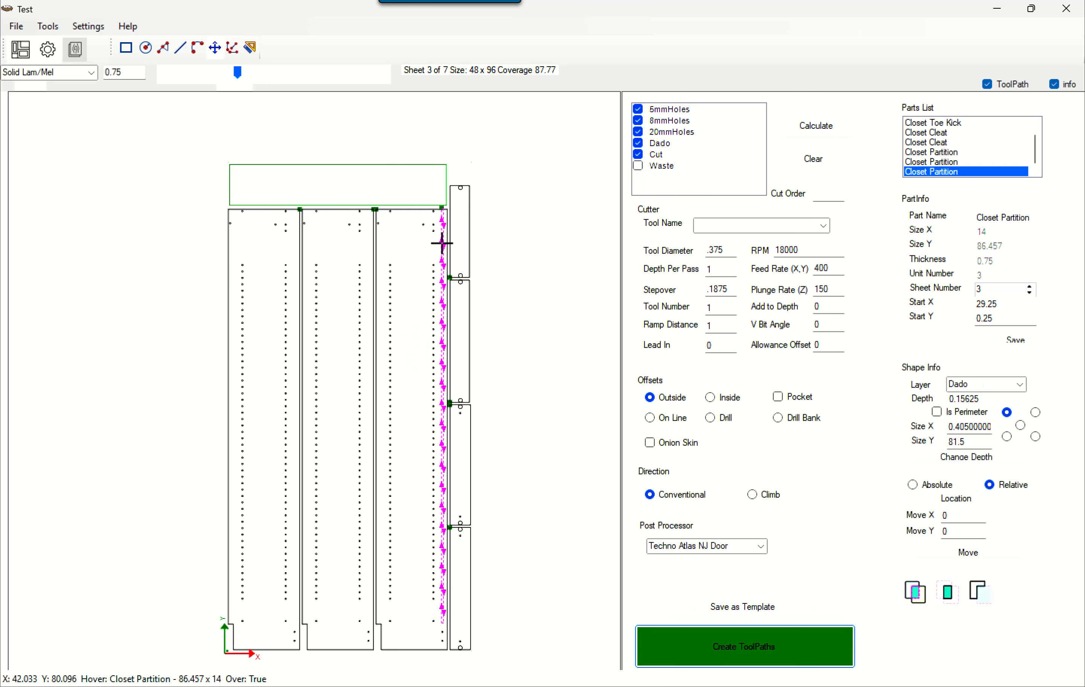
Compare the partition dado placement on sheets 3 and 4, and return to sheet 1 to examine its rightmost partition.
click(279, 72)
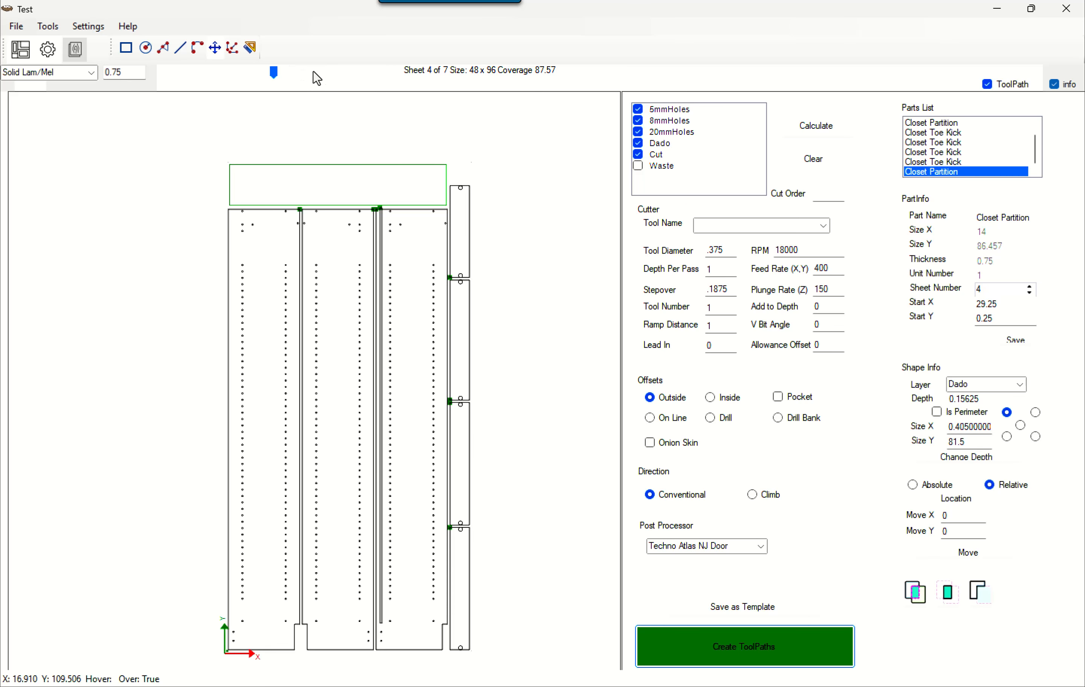
drag(313, 71, 275, 78)
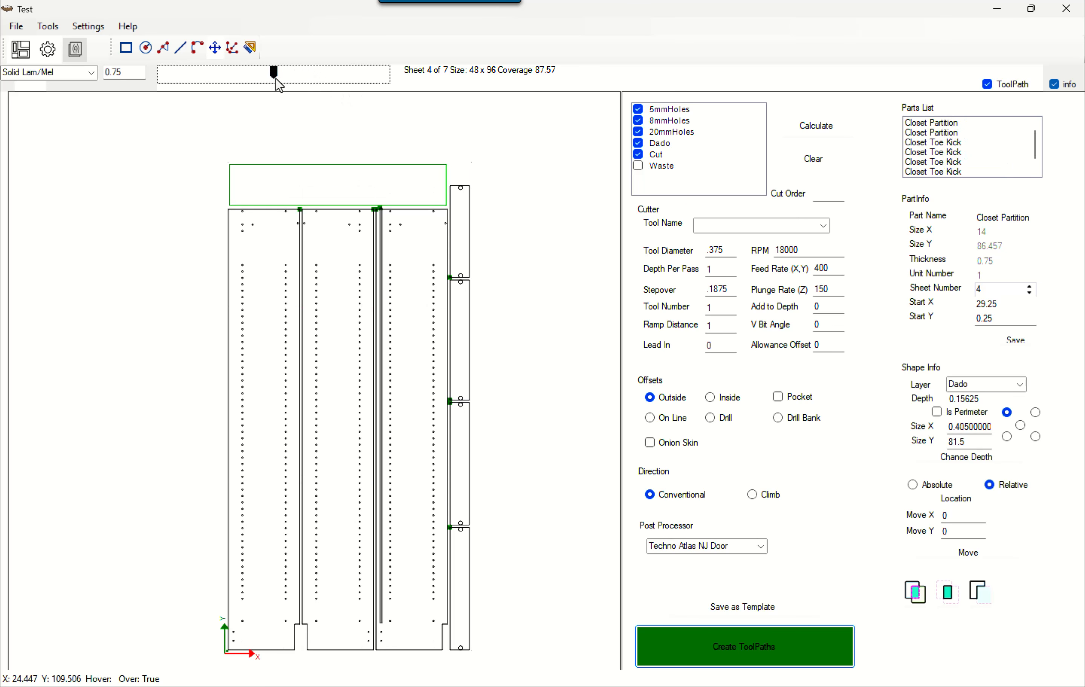
click(239, 72)
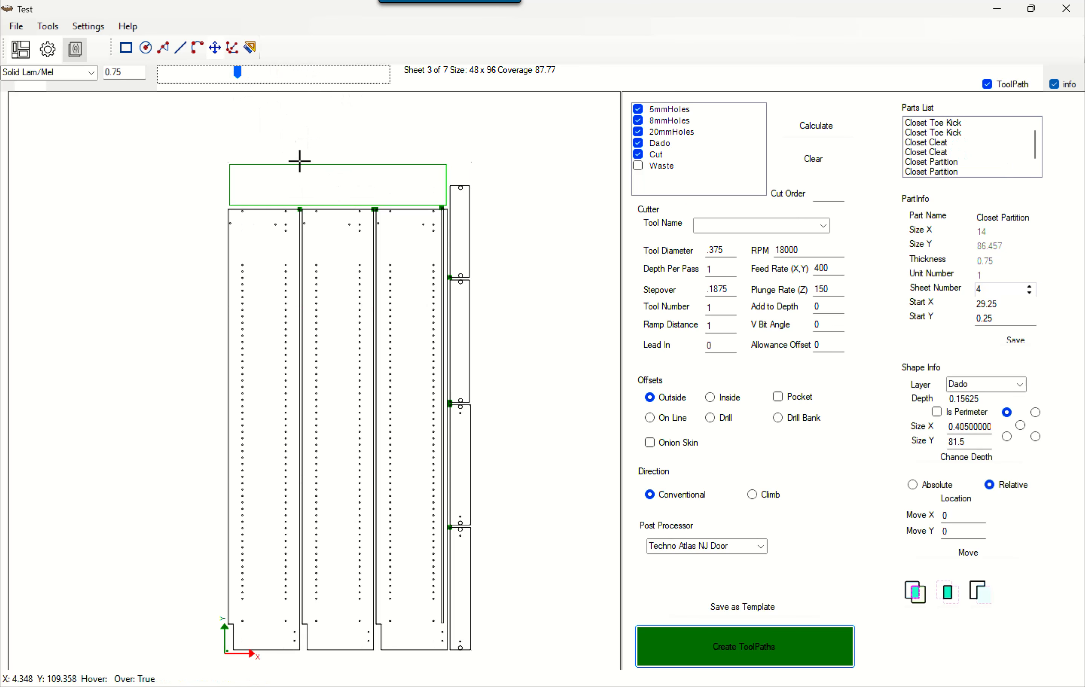
click(307, 78)
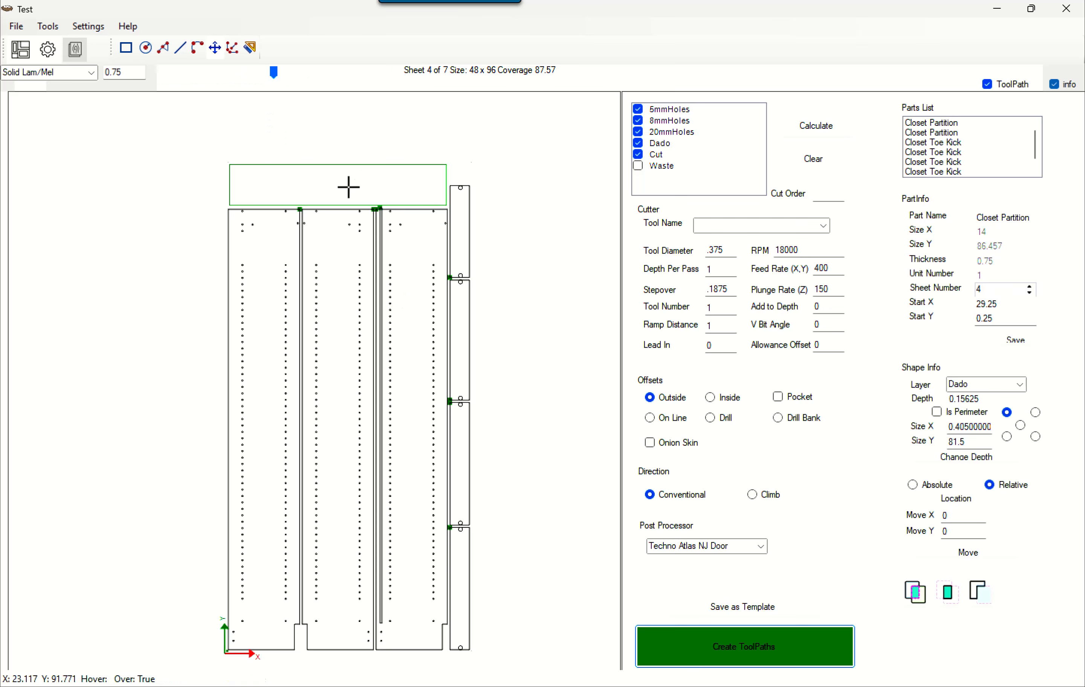
click(239, 78)
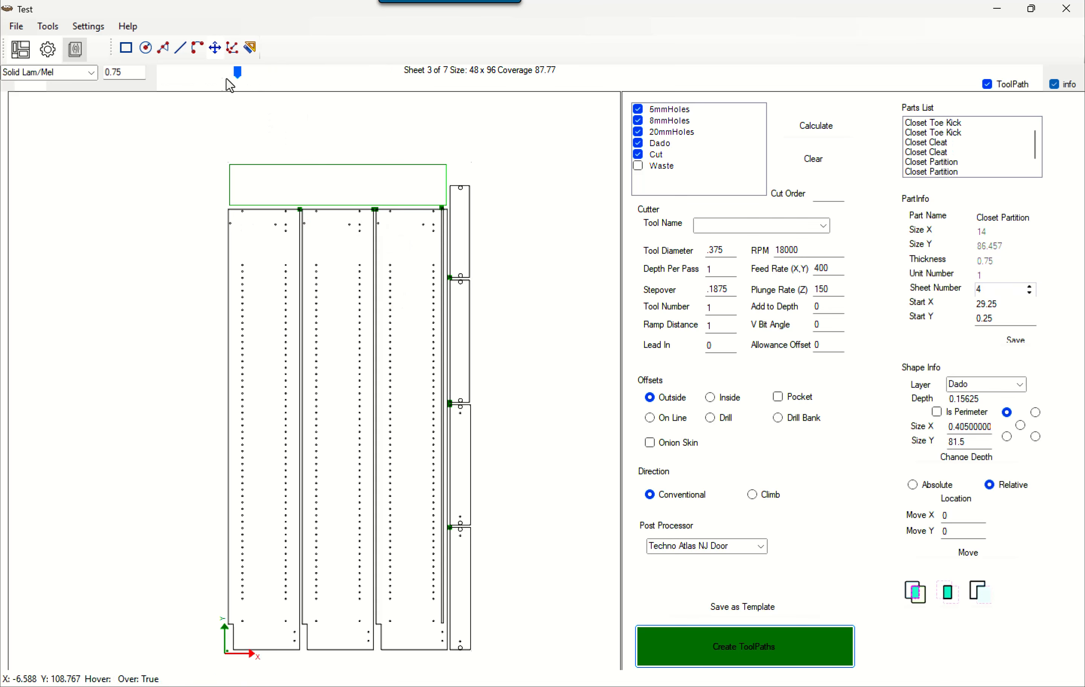
click(173, 78)
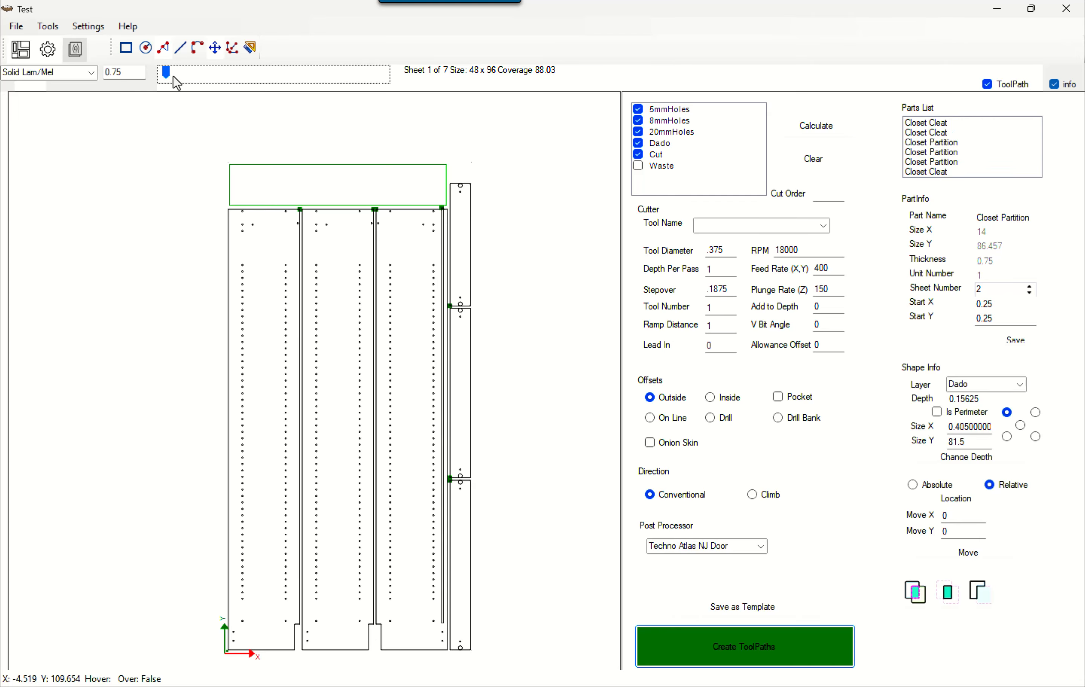
click(395, 290)
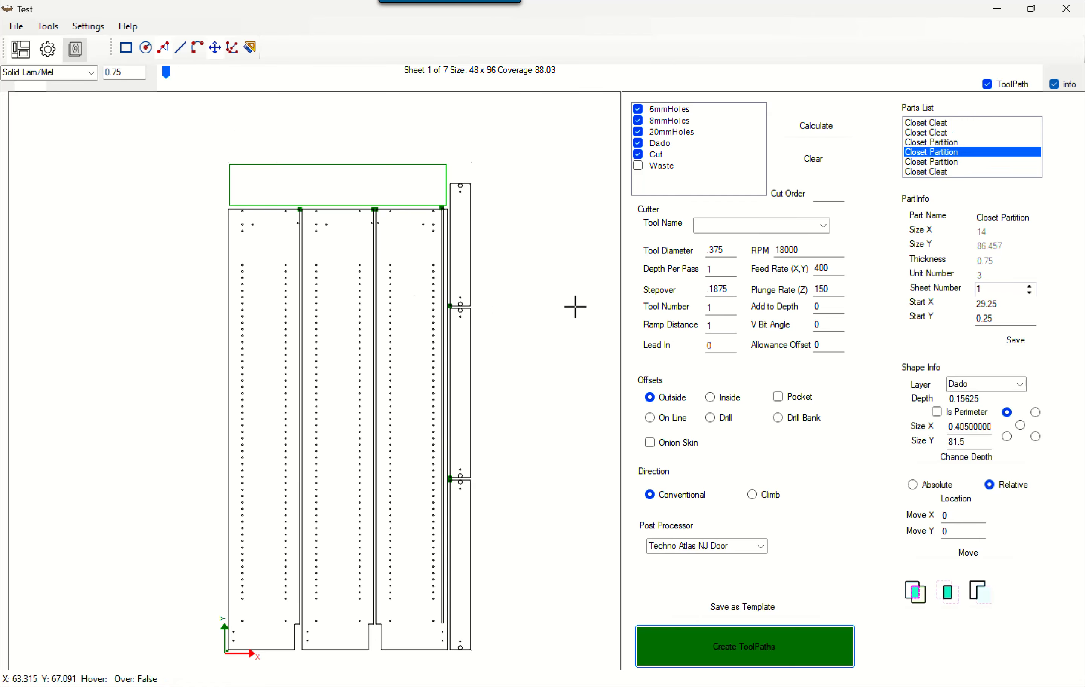